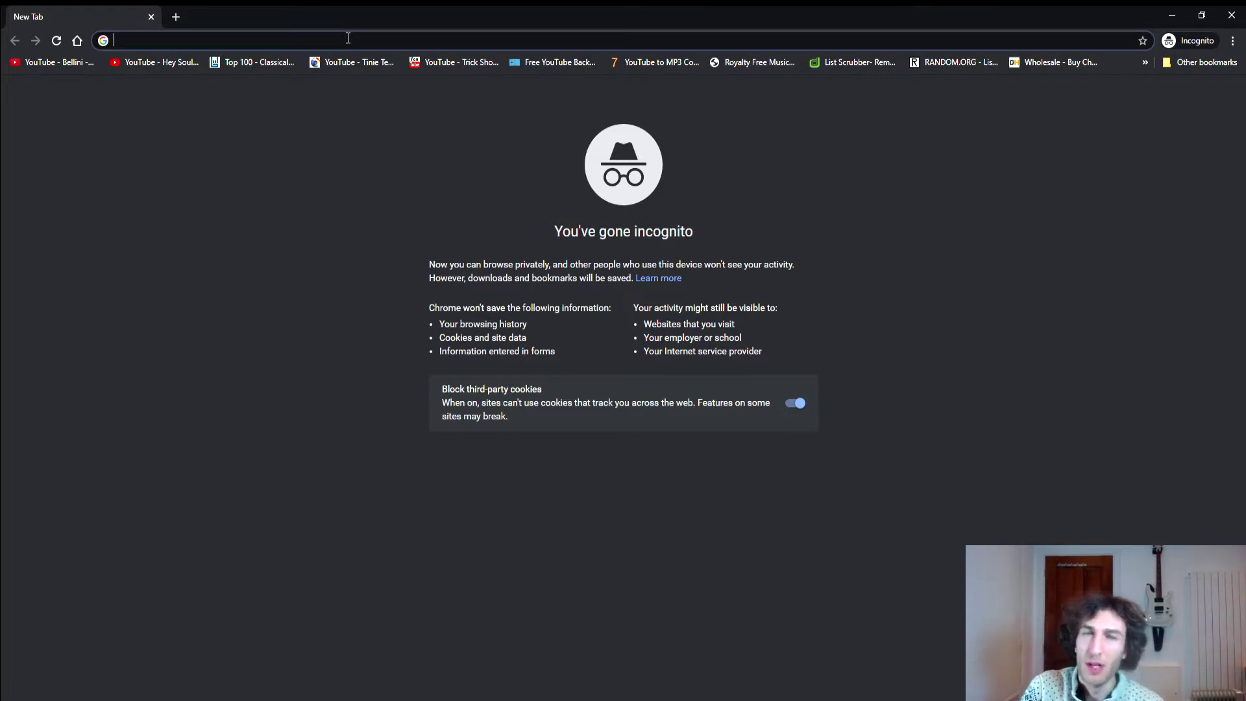
- Search Google for 'seo expert' and scroll down the results
text(seo expert)
key(Return)
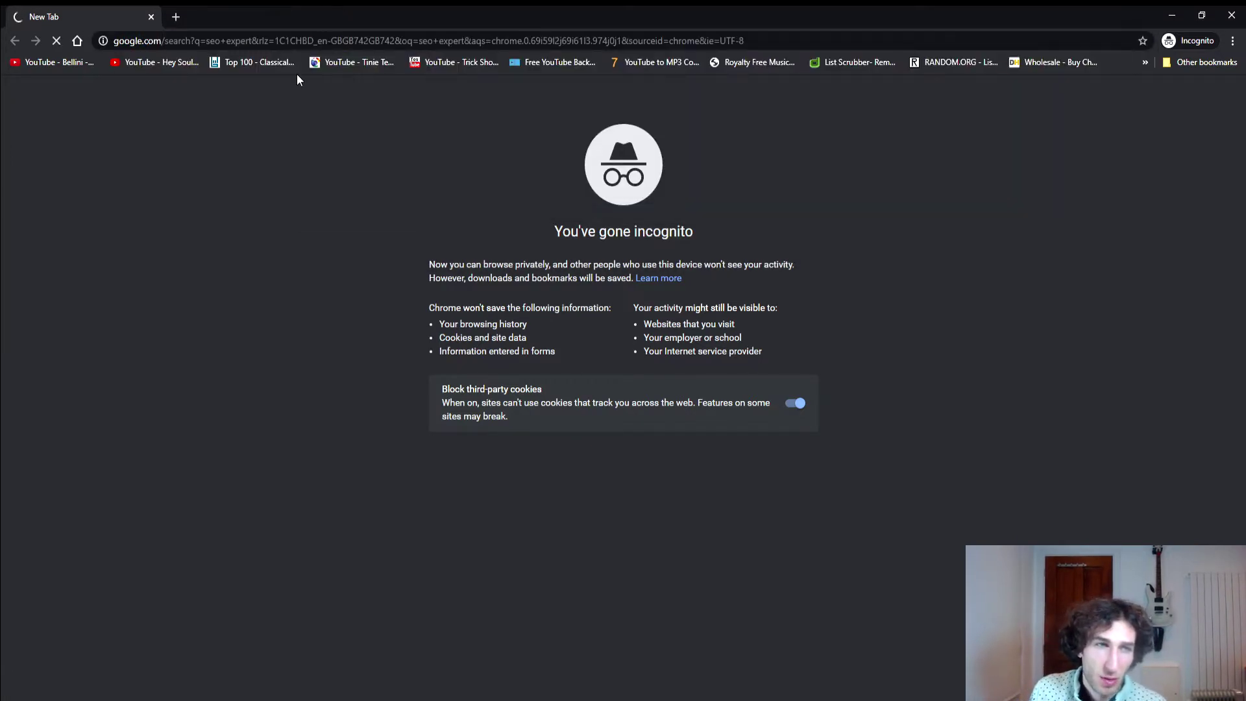
scroll(450, 314, down, 5)
scroll(449, 309, down, 6)
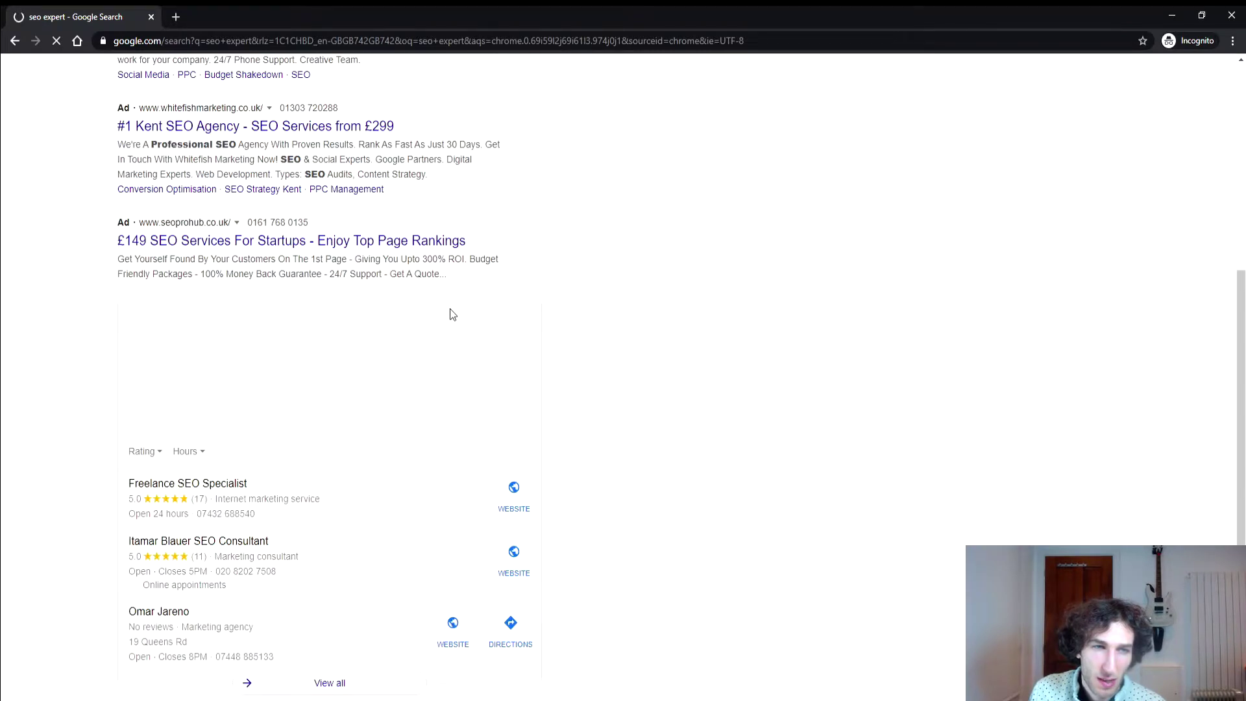
scroll(678, 462, down, 2)
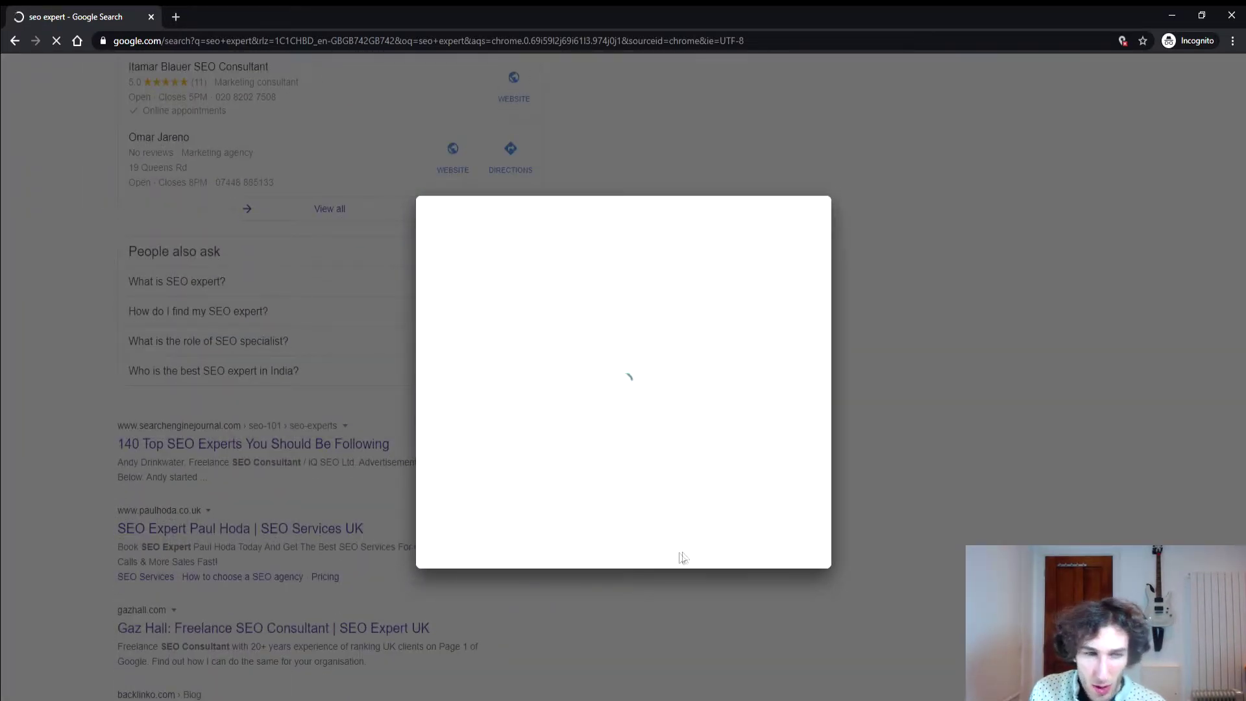
- Dismiss the cookie consent prompt to read the organic competitor results
click(762, 544)
scroll(457, 431, down, 4)
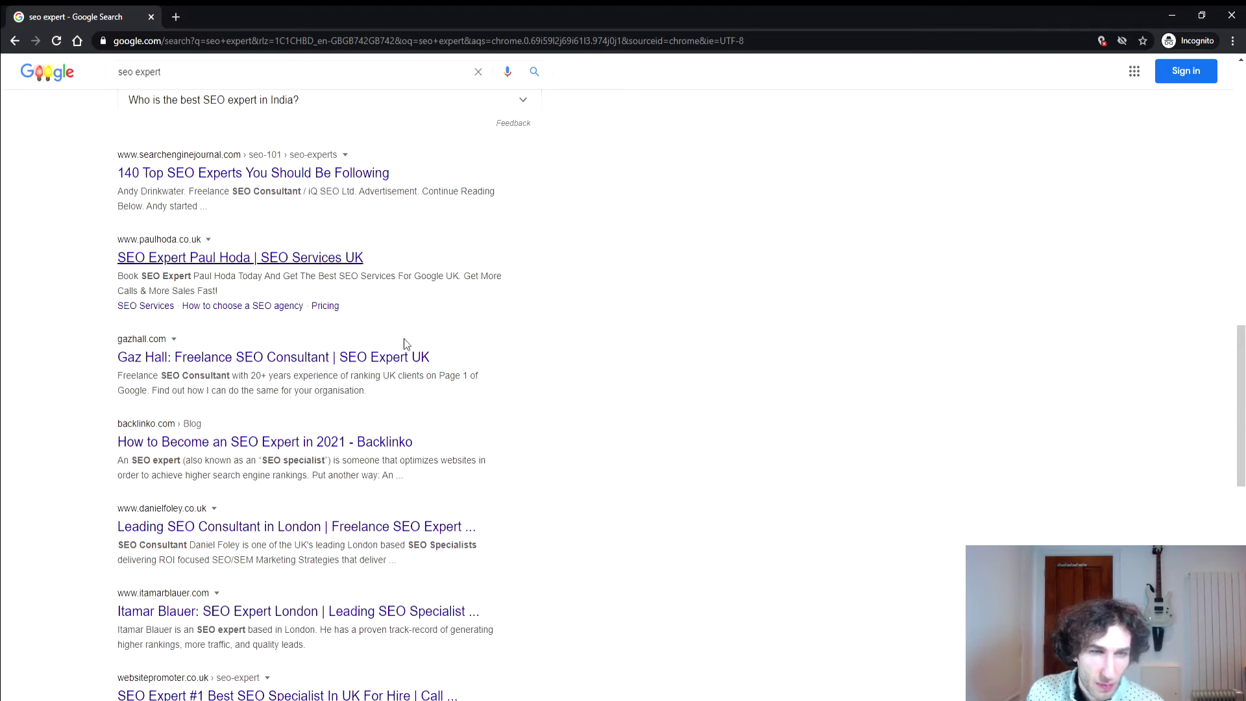
click(175, 17)
text(site:)
text(https://www.paulhoda.co.uk/)
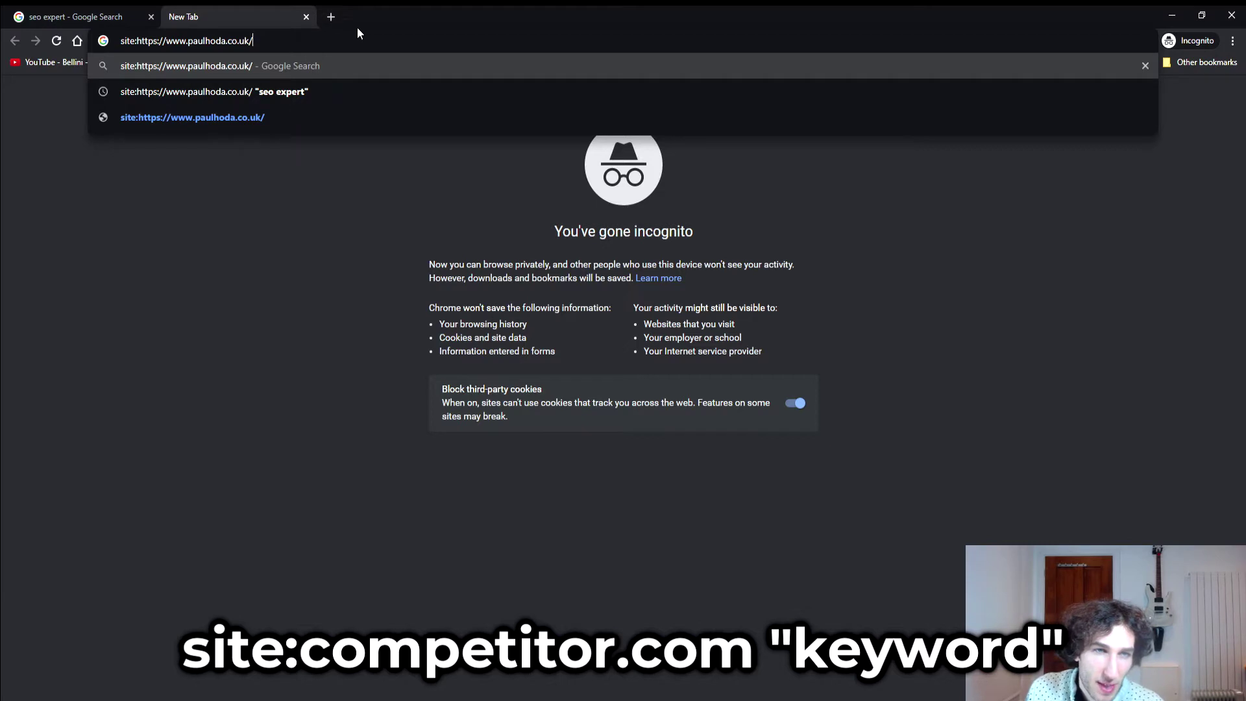
text("seo expert)
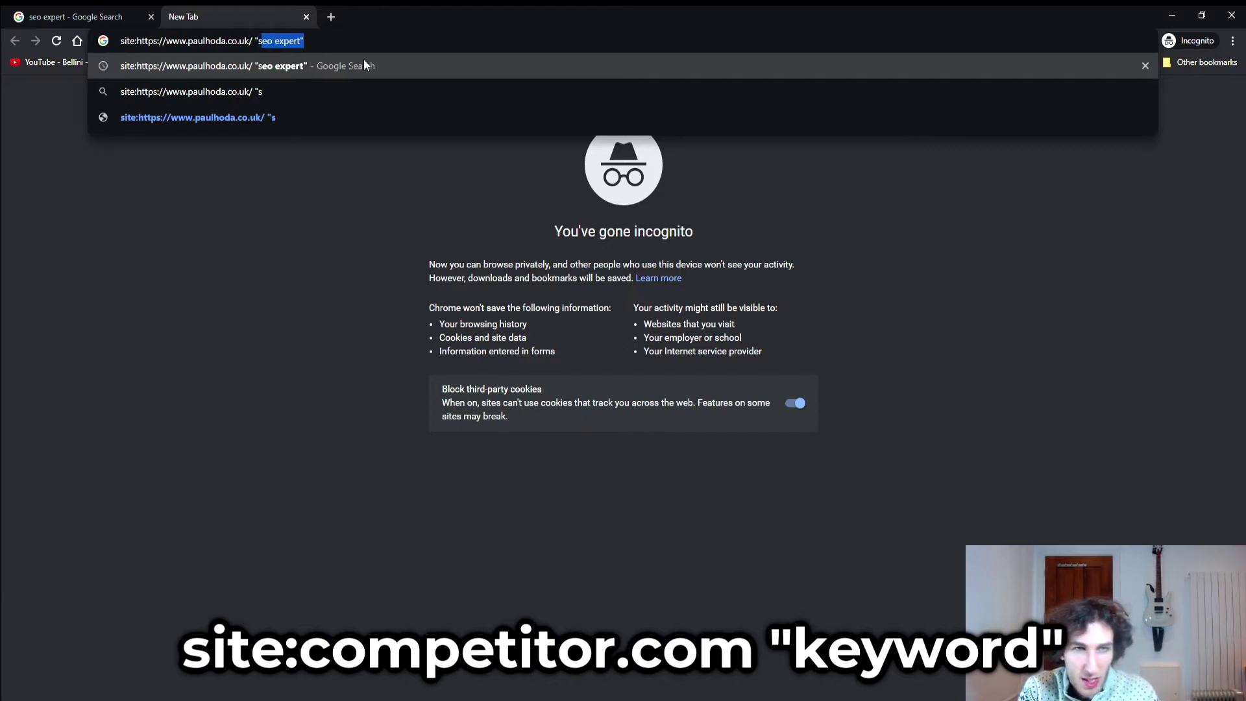
text(")
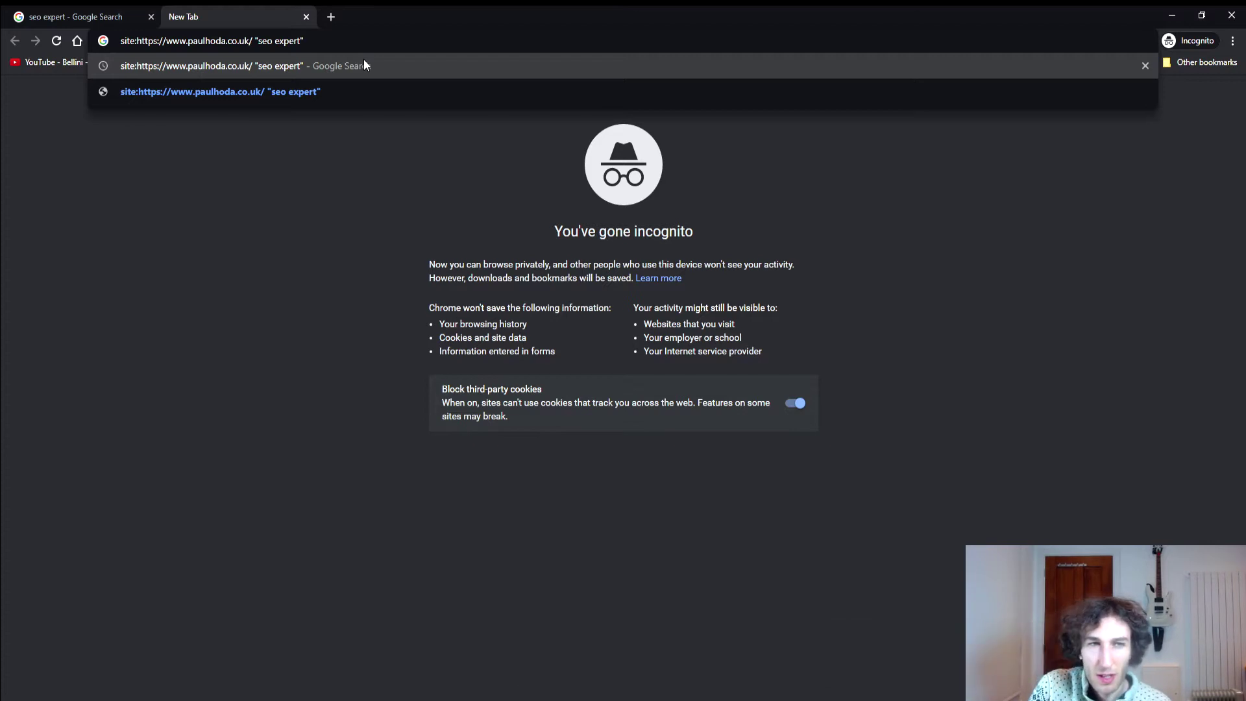
key(Return)
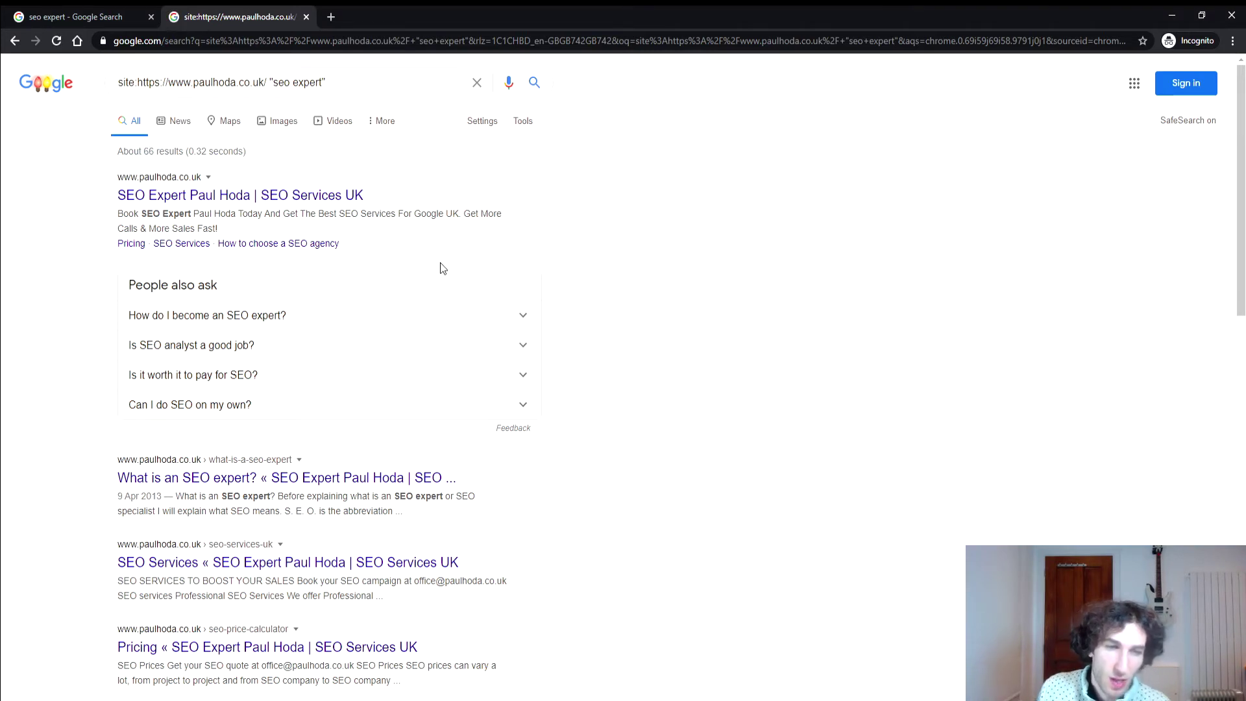
- Open the 'What is an SEO expert?' and 'SEO Services' results in new tabs
scroll(440, 262, down, 1)
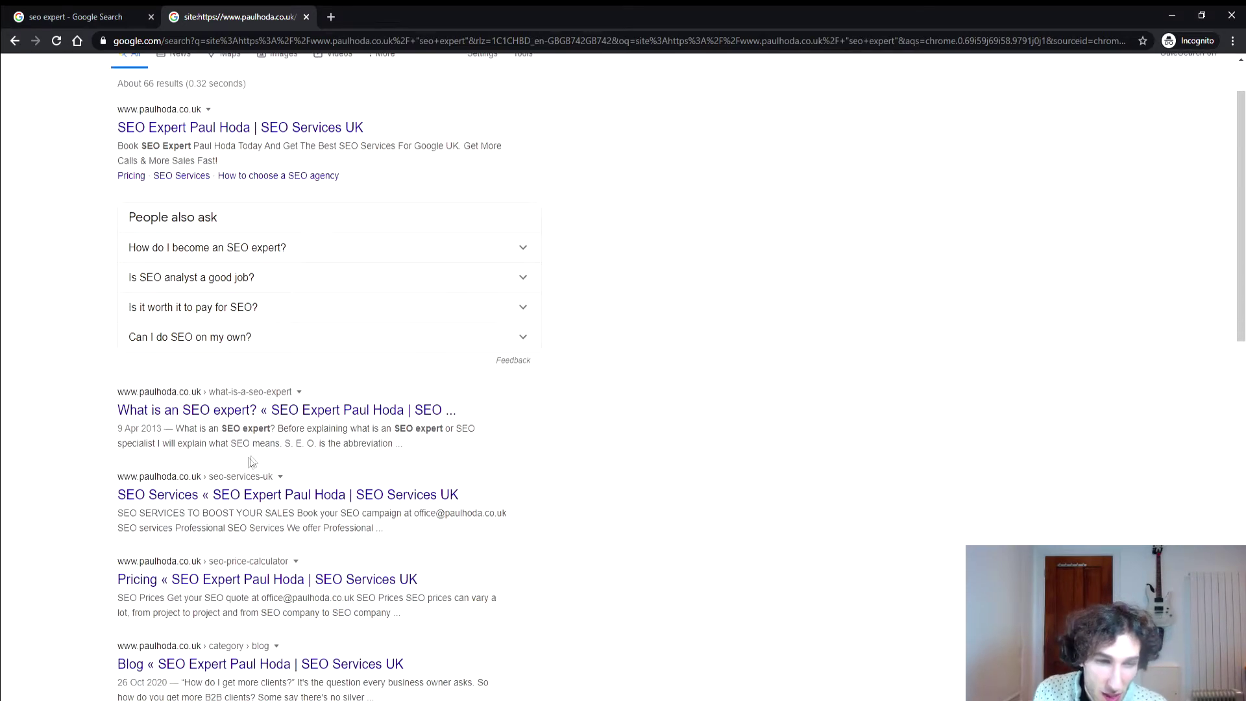
scroll(302, 465, down, 1)
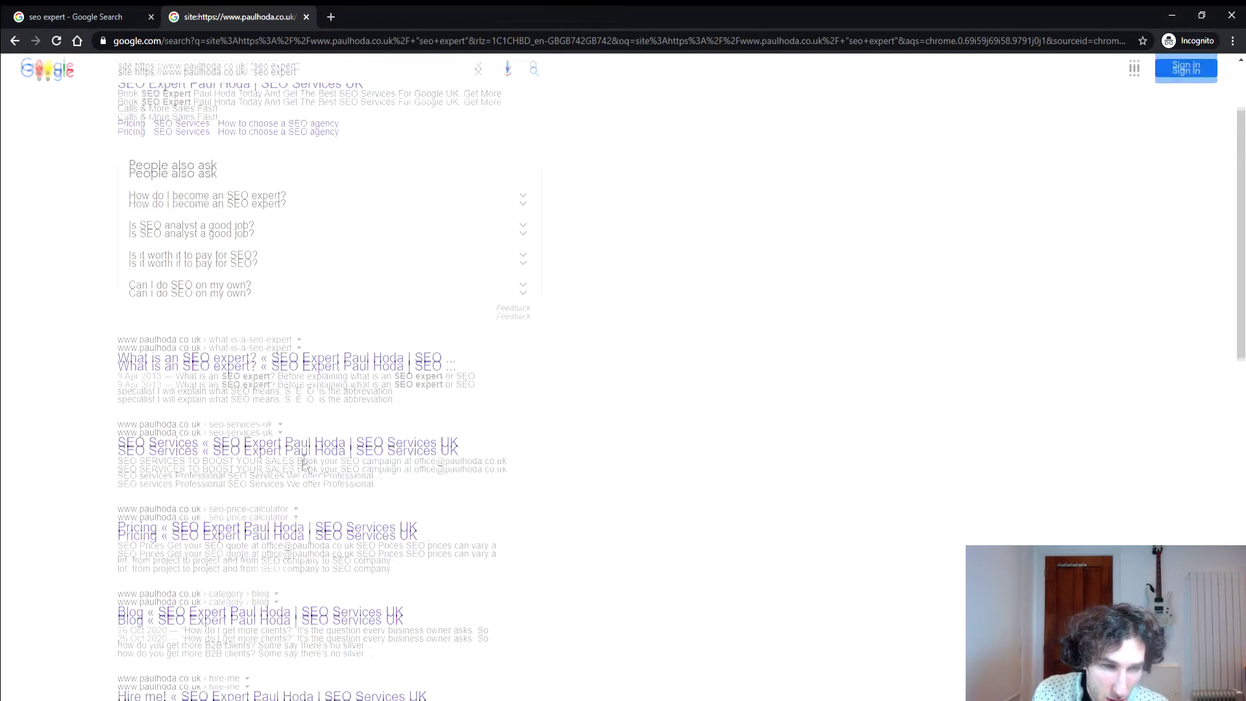
middle_click(288, 344)
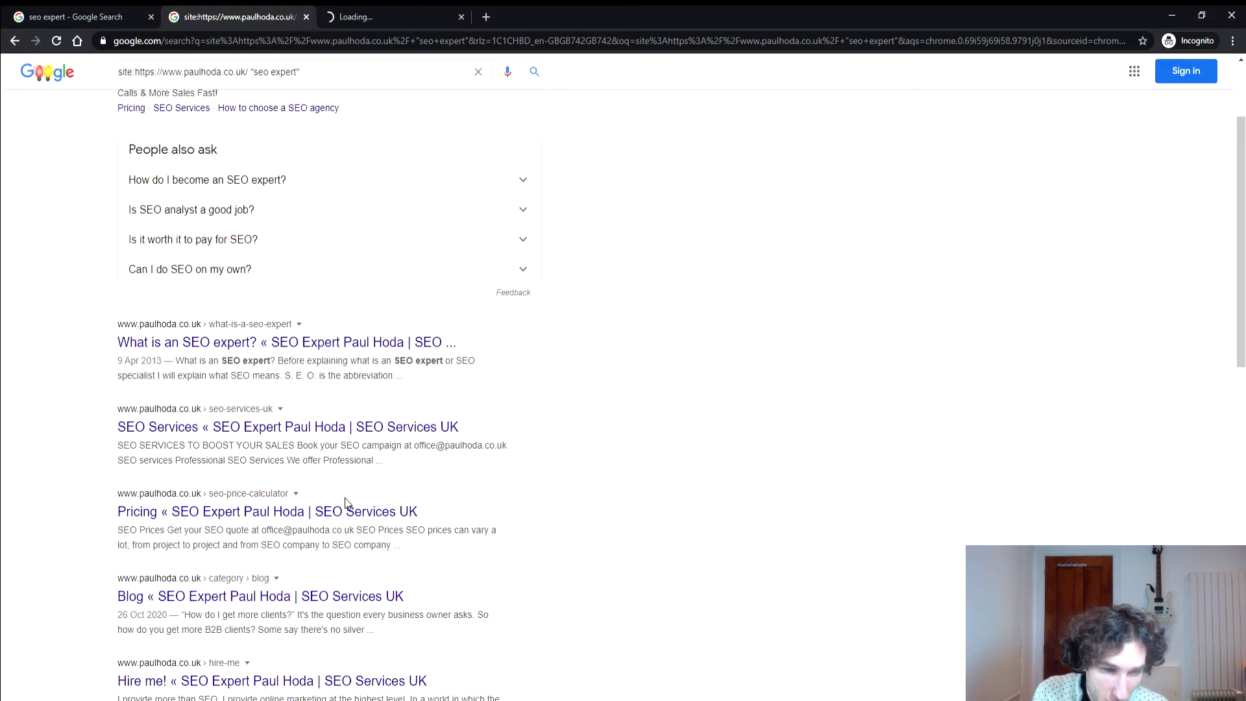
scroll(348, 493, down, 2)
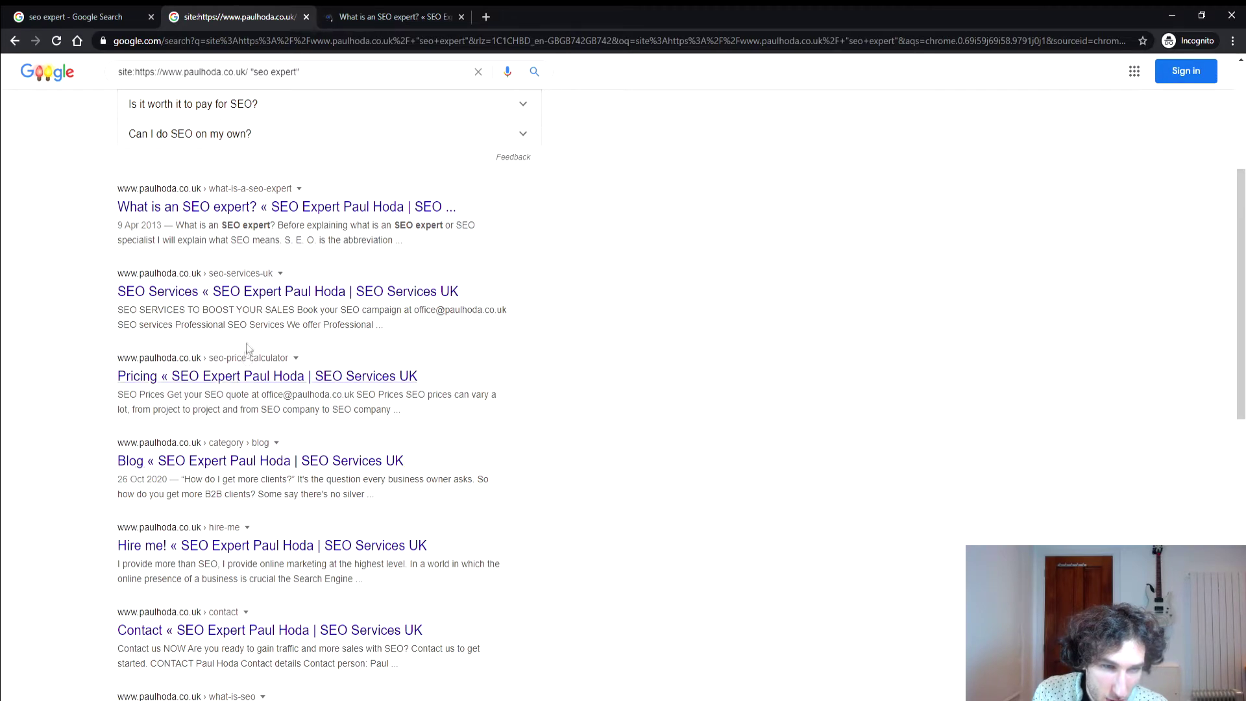
middle_click(251, 291)
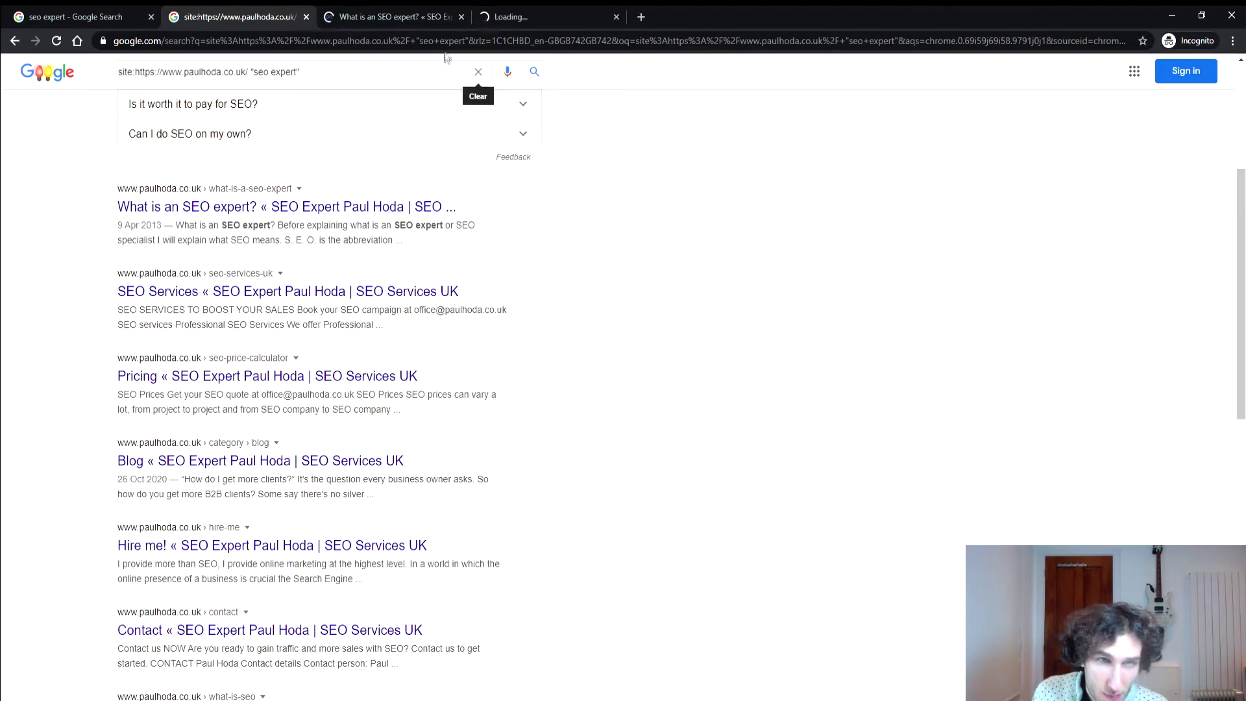
click(410, 19)
- Highlight 'seo expert' on the 'What is an SEO expert?' article with find-in-page
key(ctrl+f)
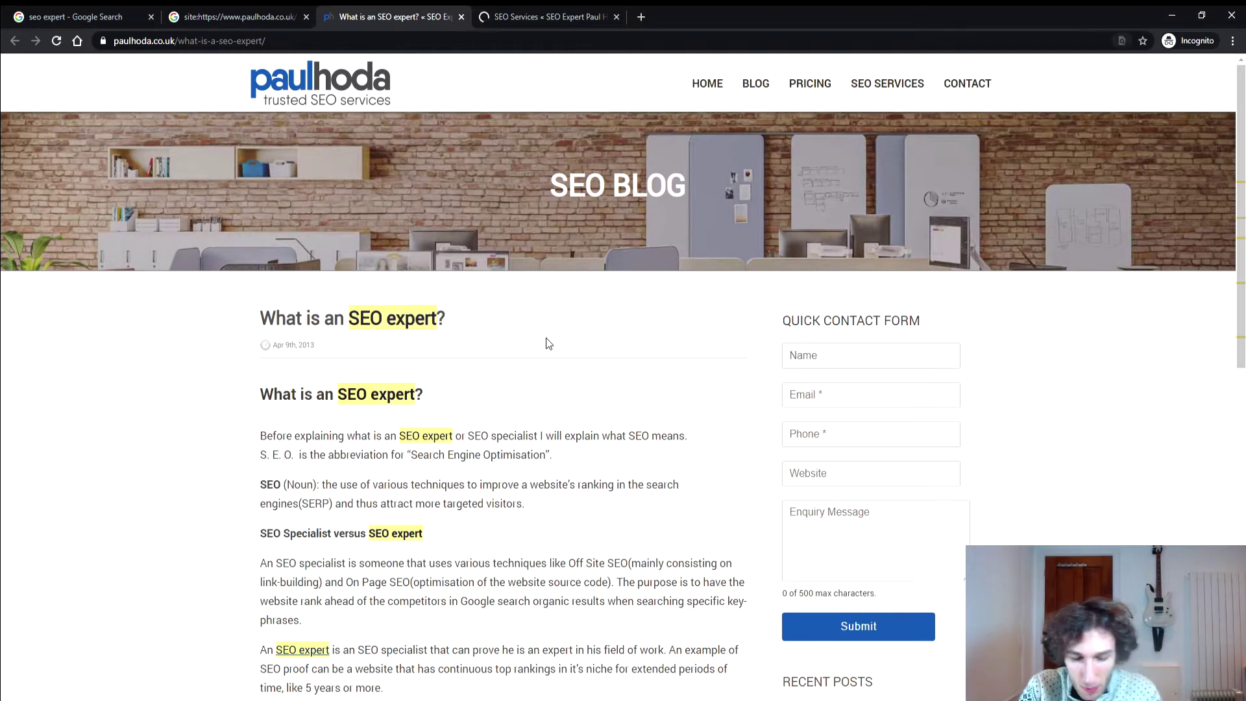
text(seo expert)
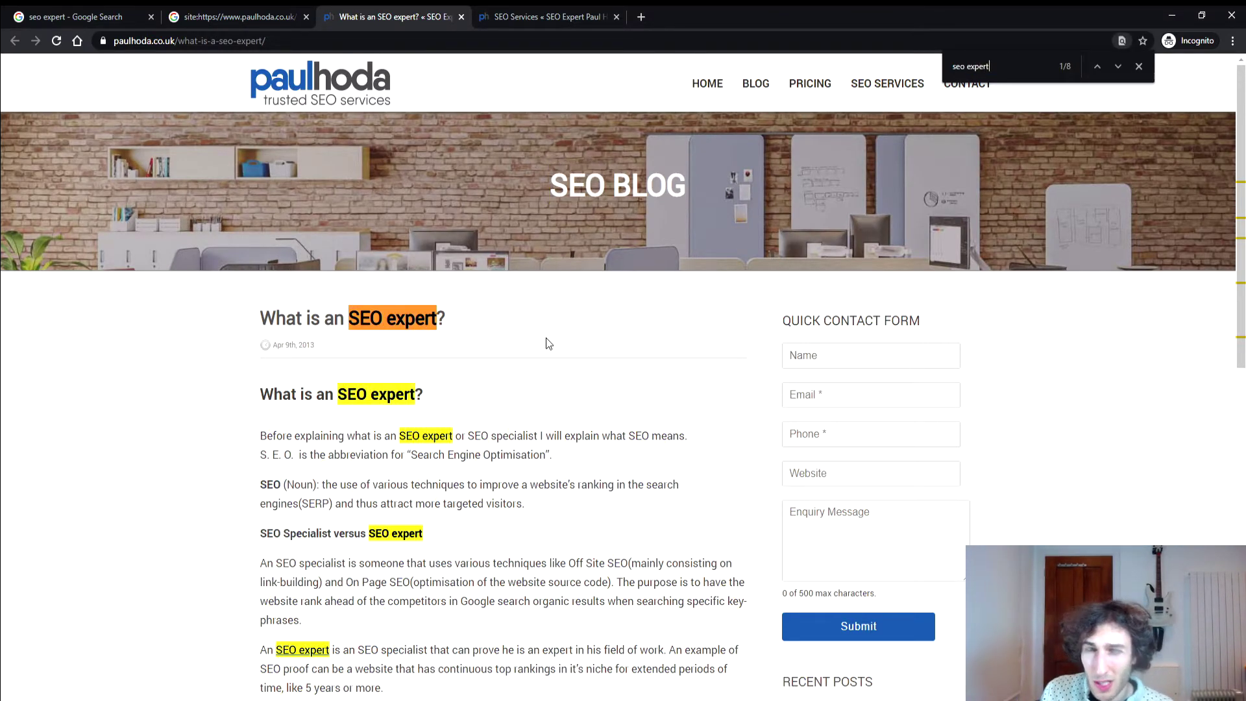
scroll(547, 343, down, 7)
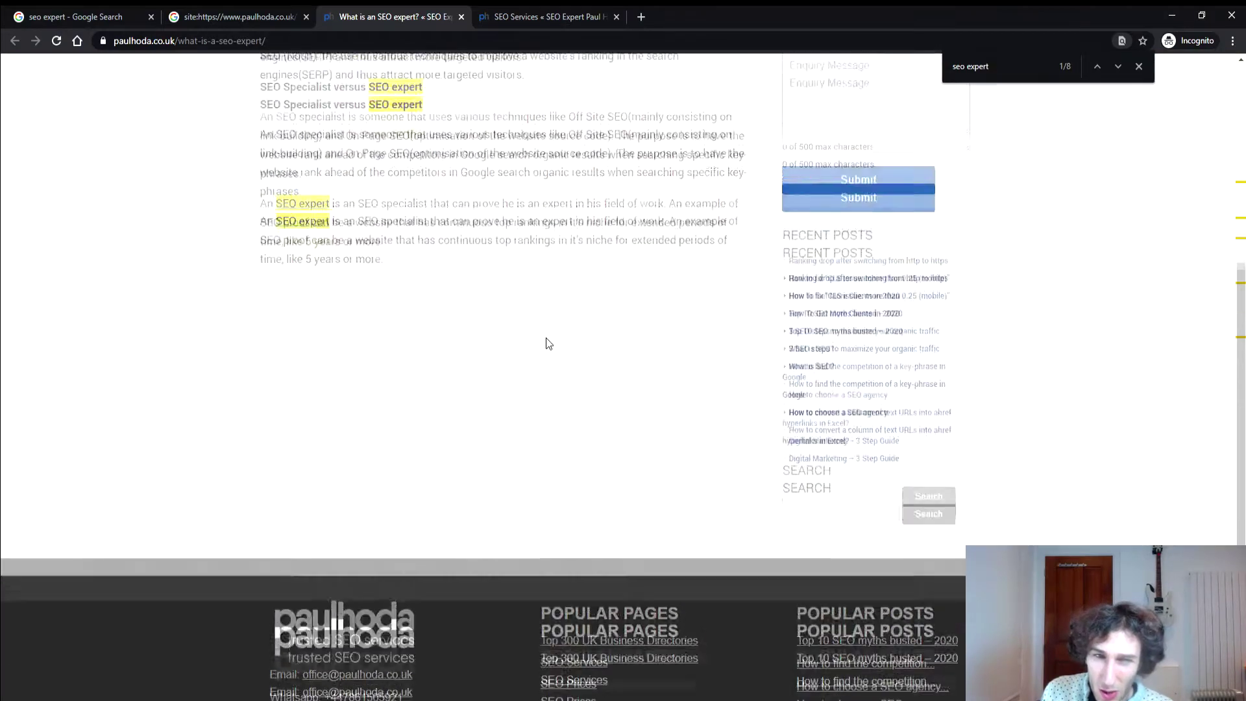
scroll(546, 343, up, 6)
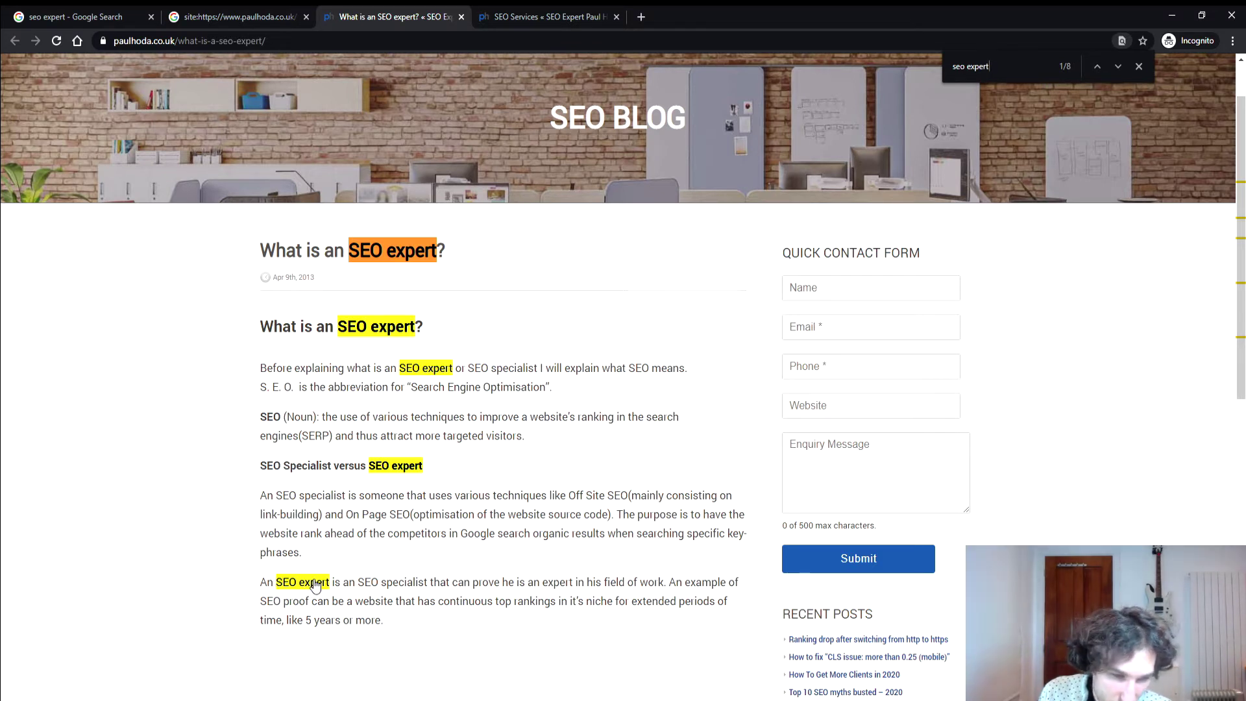
drag(276, 581, 362, 577)
click(368, 571)
scroll(389, 519, down, 7)
scroll(408, 390, down, 2)
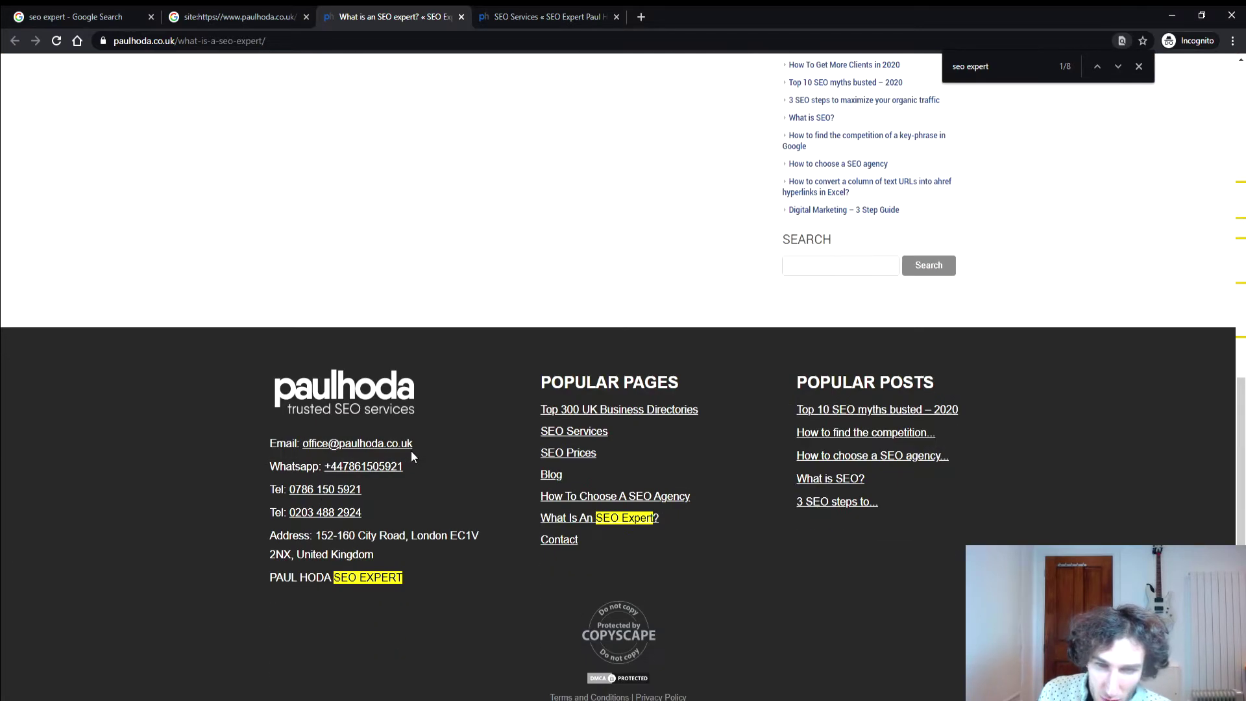
scroll(649, 519, down, 1)
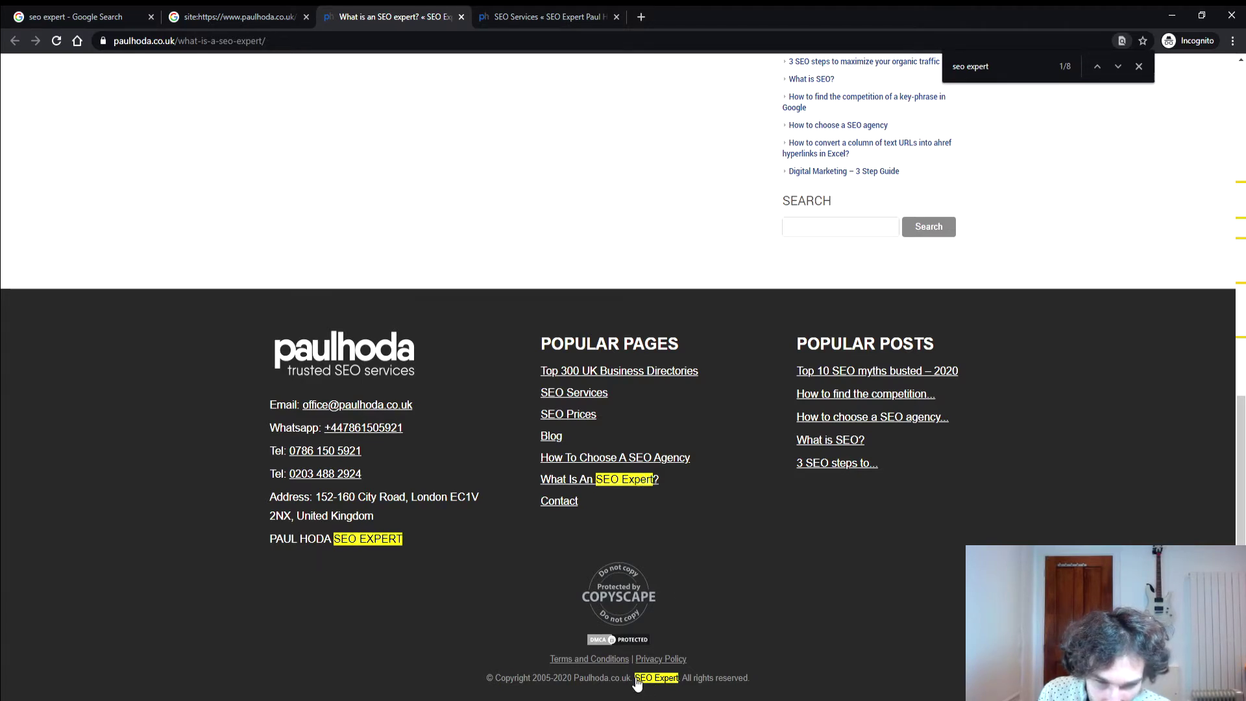
- Check the 'SEO Expert' mention in the footer and review all 8 matches
drag(632, 681, 679, 681)
click(689, 681)
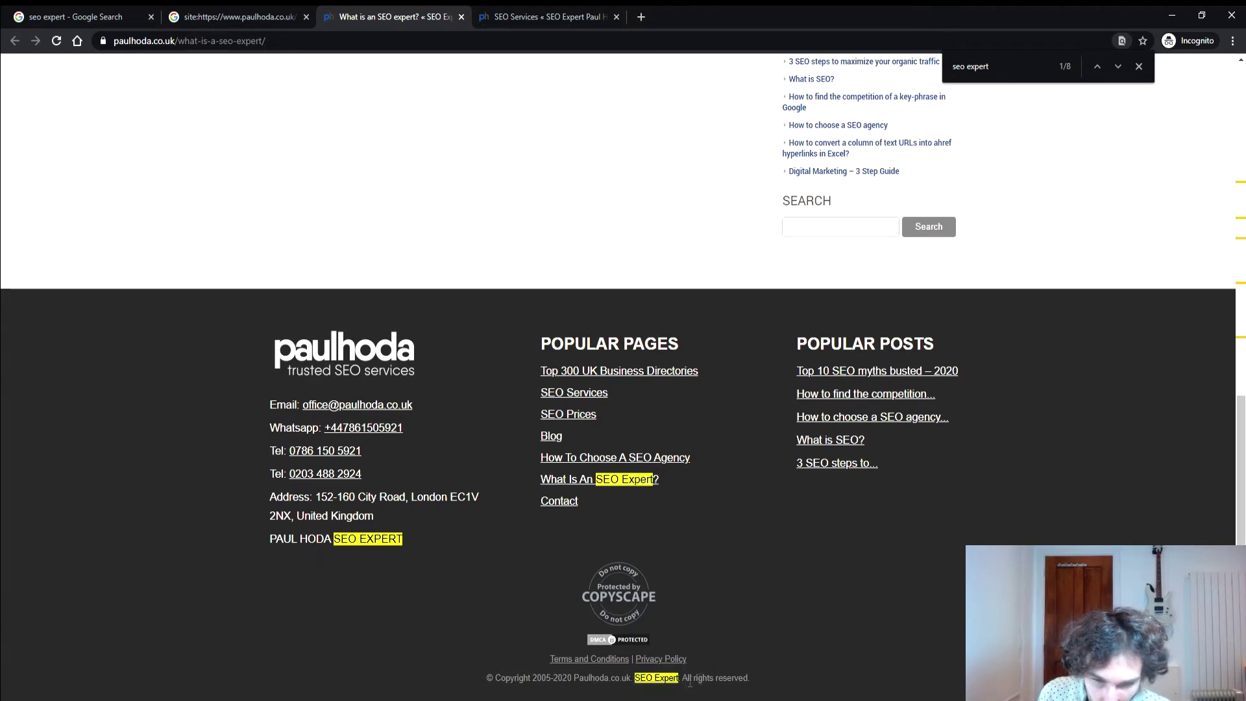
scroll(748, 647, up, 7)
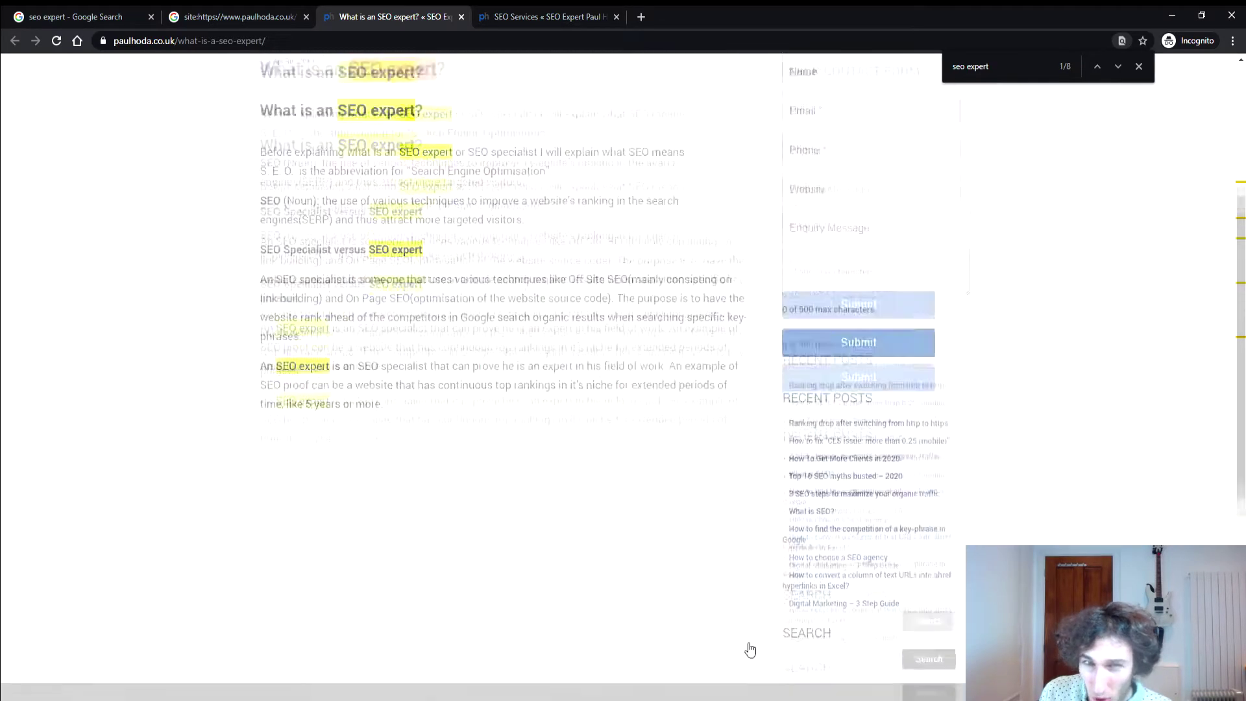
scroll(749, 648, up, 4)
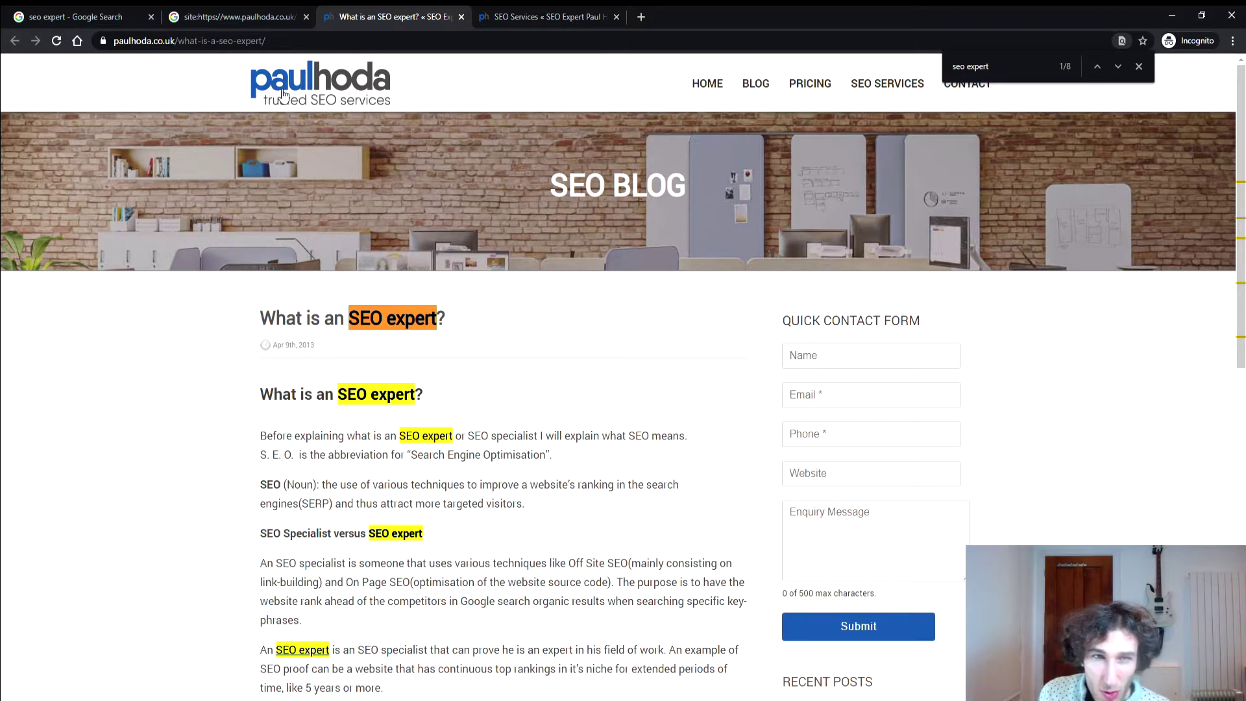
scroll(569, 314, down, 8)
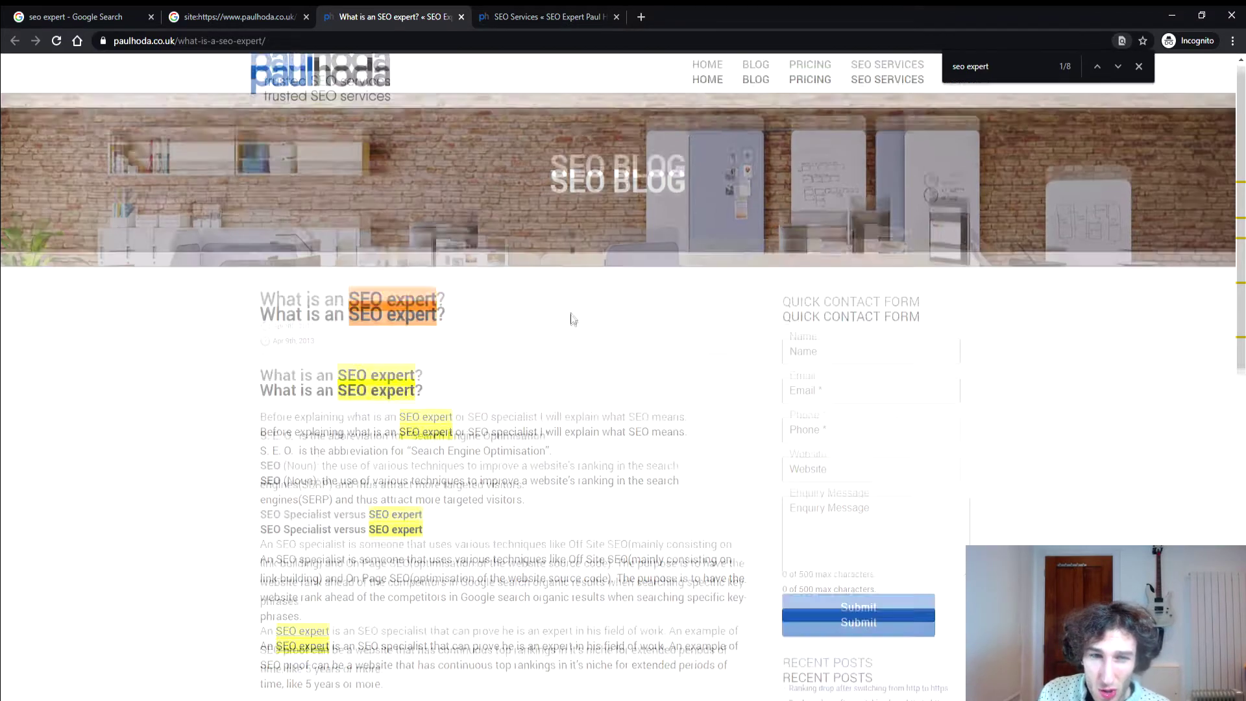
scroll(452, 263, up, 5)
scroll(528, 276, down, 8)
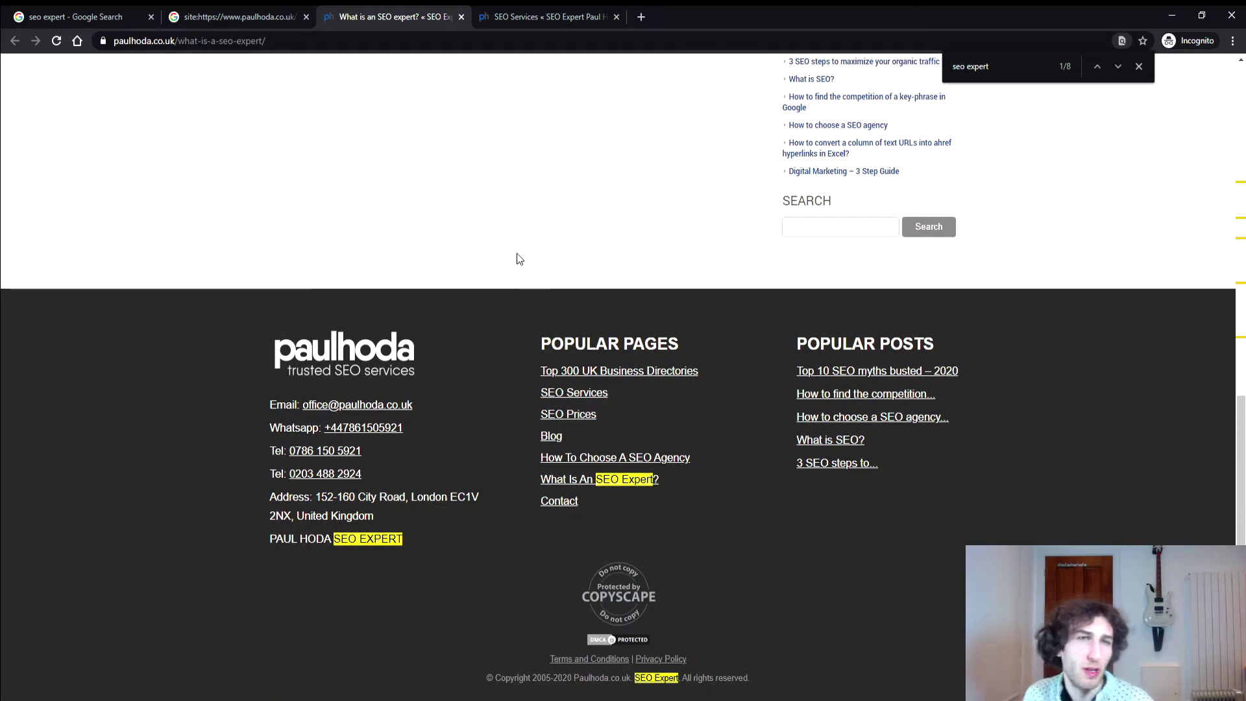
click(560, 23)
- Find 'seo expert' on the SEO Services page and scroll through its 8 highlighted matches
key(ctrl+f)
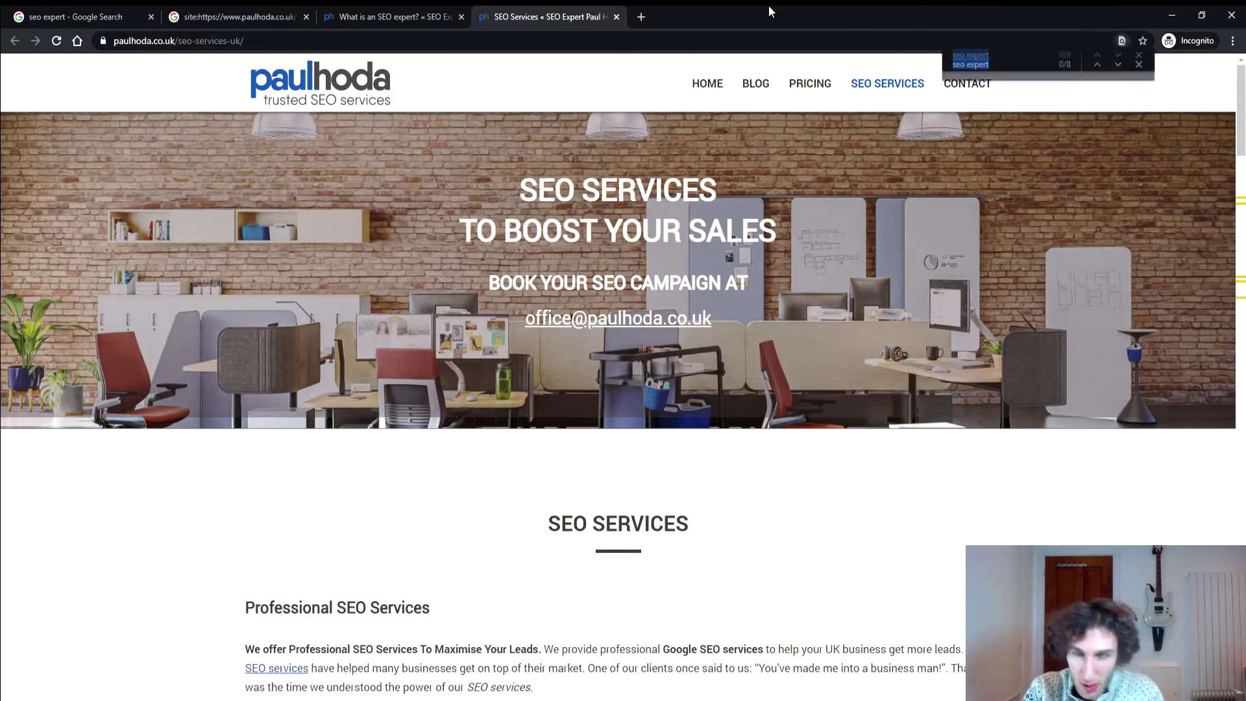
text(seo expert)
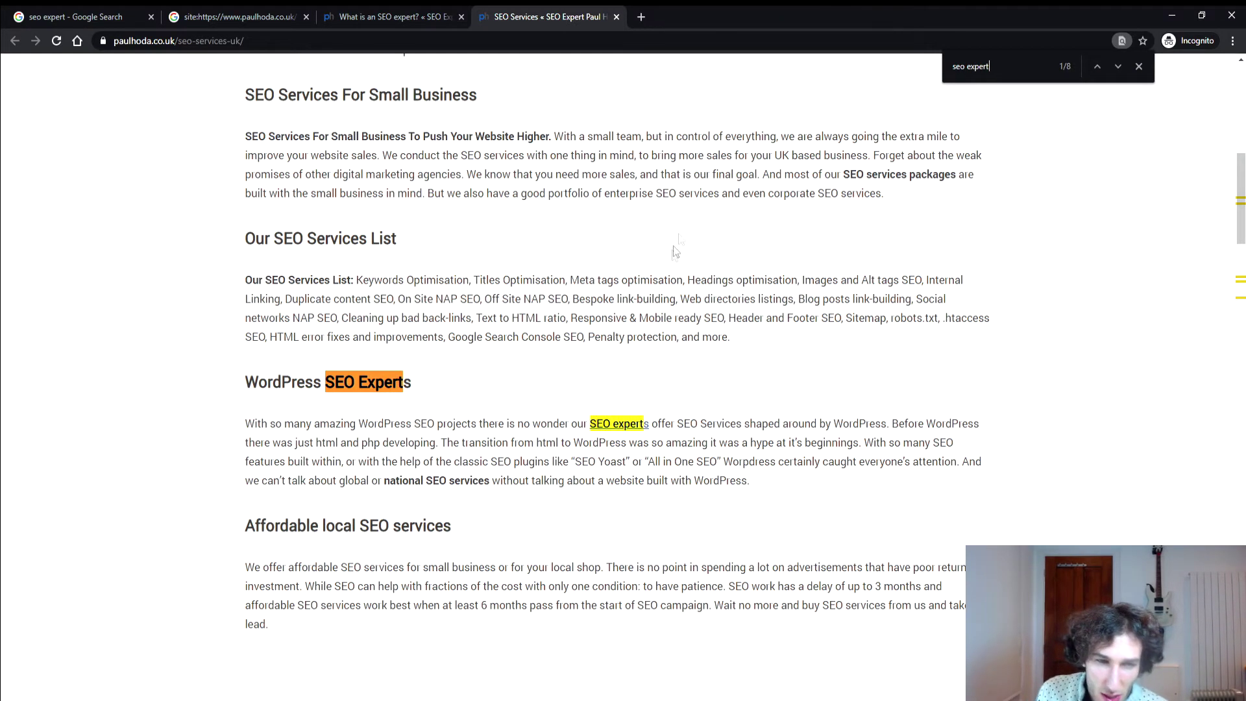
scroll(672, 245, down, 4)
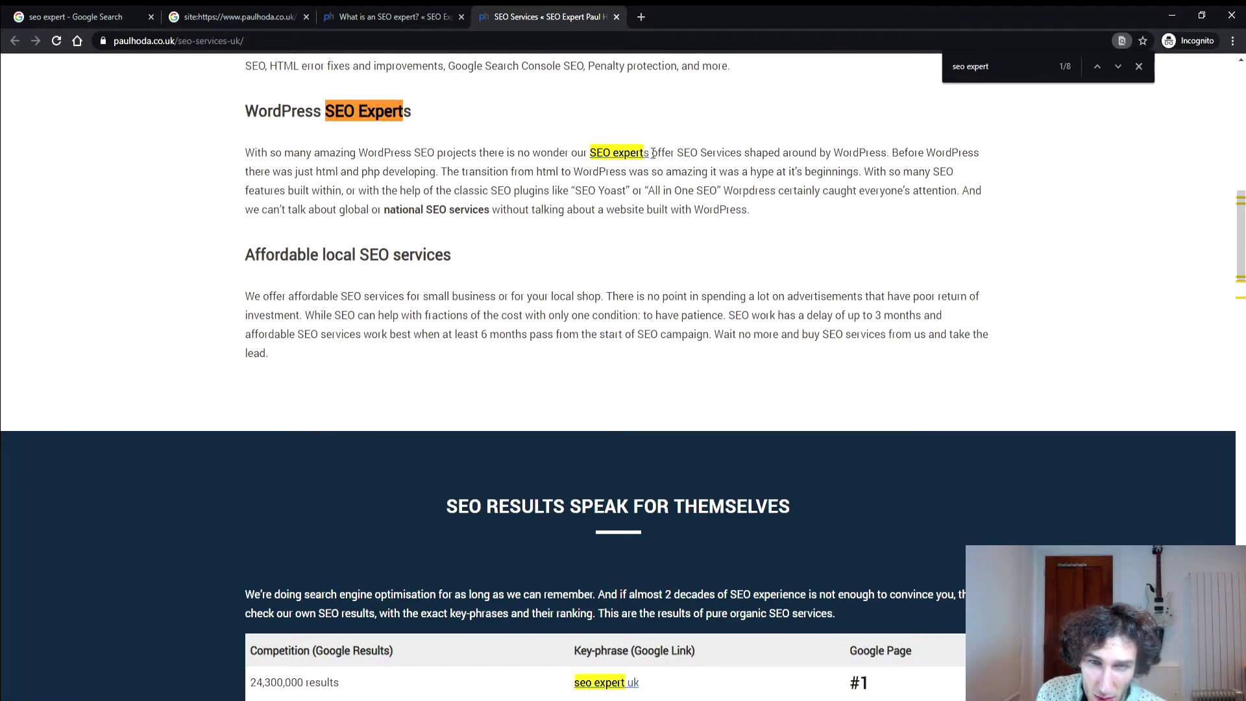
scroll(620, 156, down, 15)
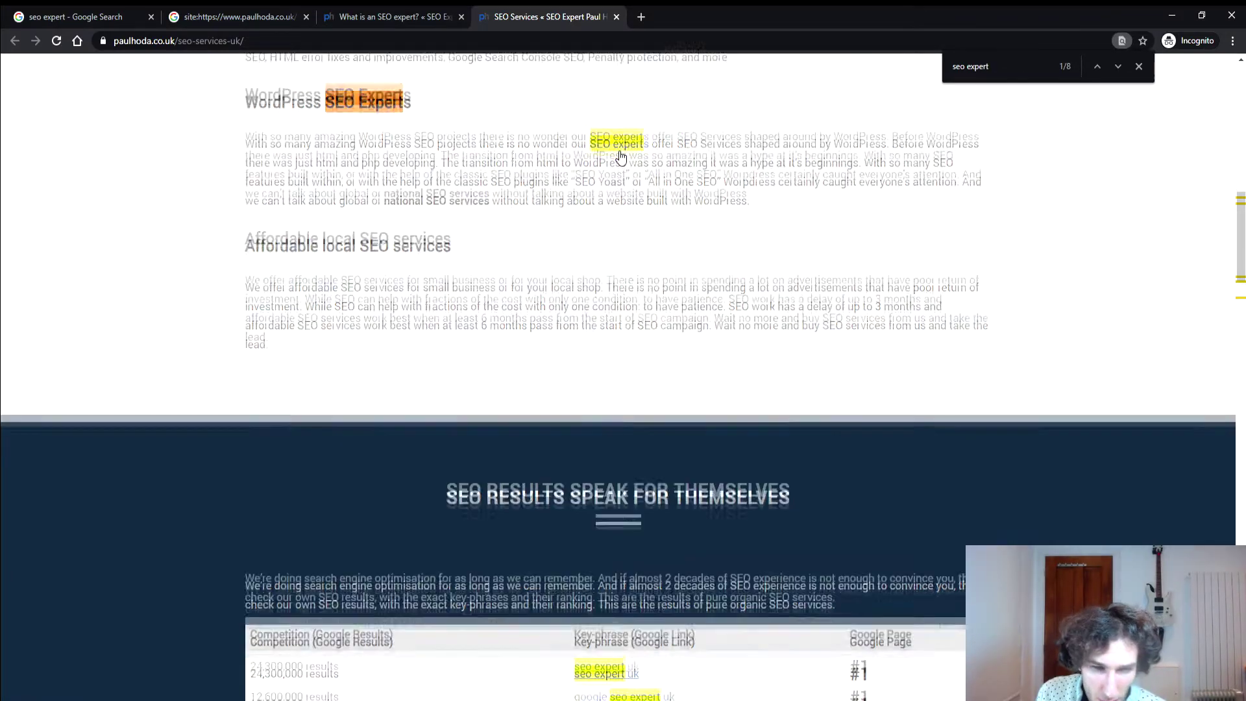
scroll(722, 414, down, 20)
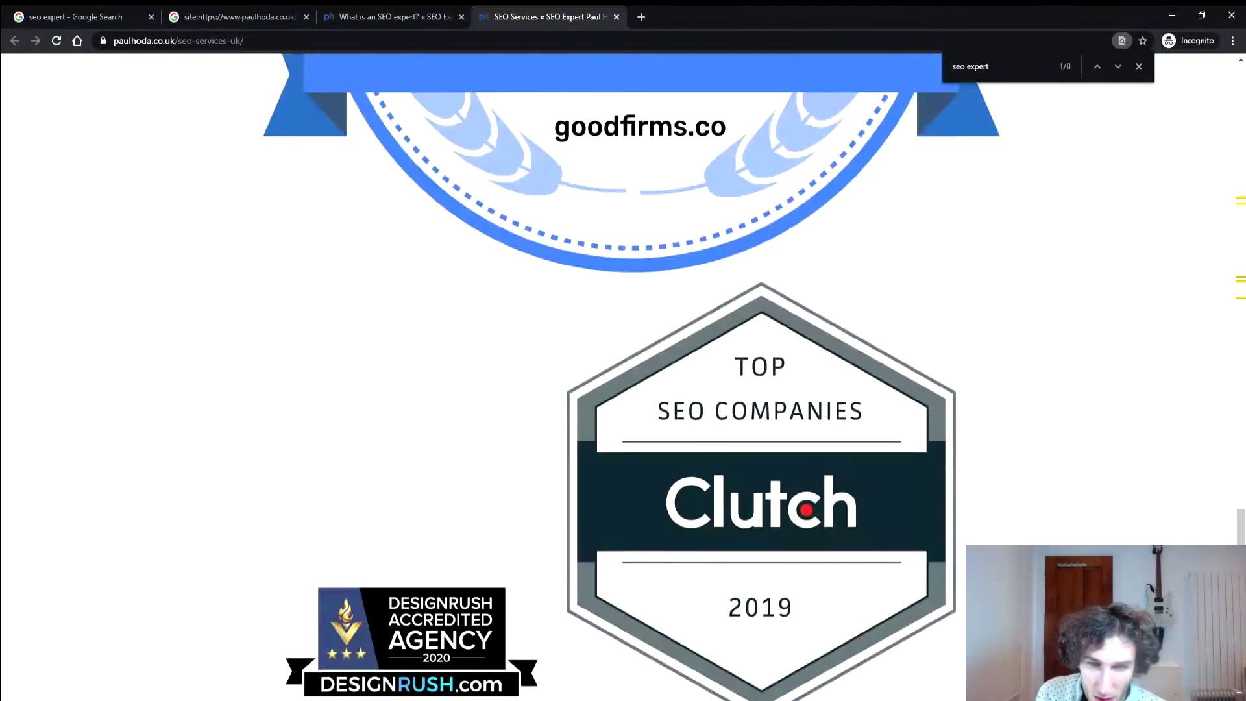
scroll(722, 414, up, 7)
scroll(722, 414, up, 6)
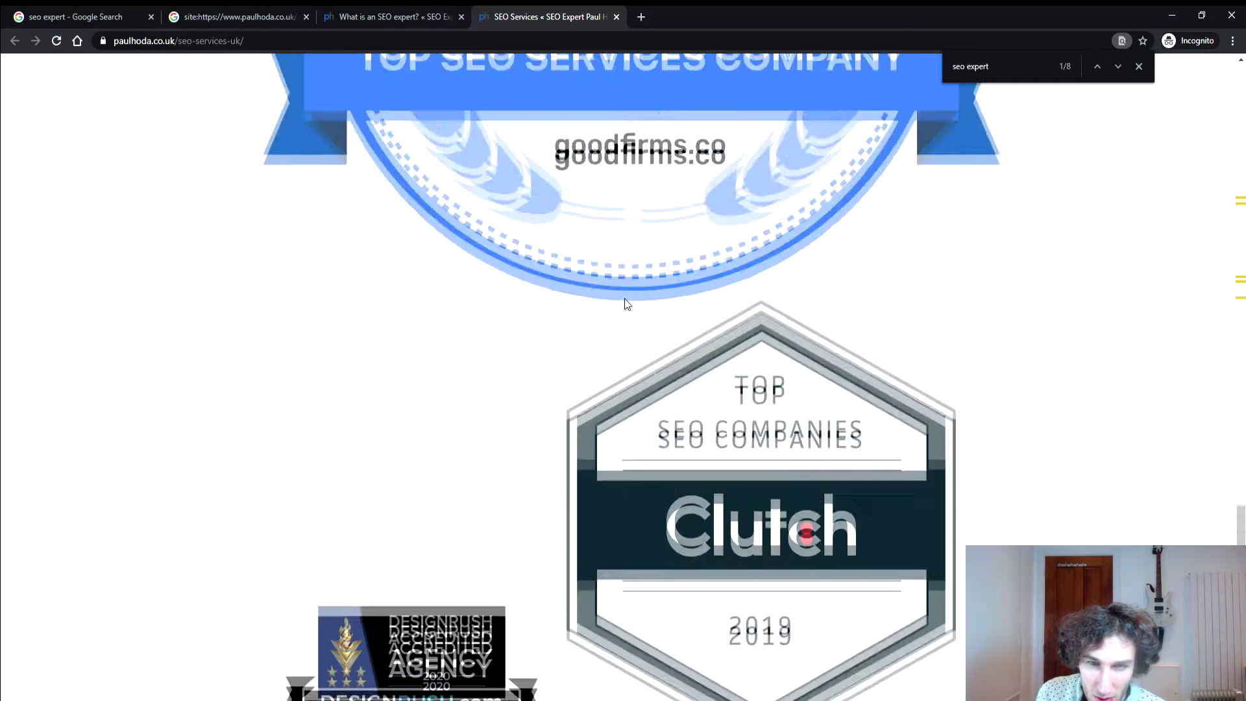
scroll(563, 282, down, 14)
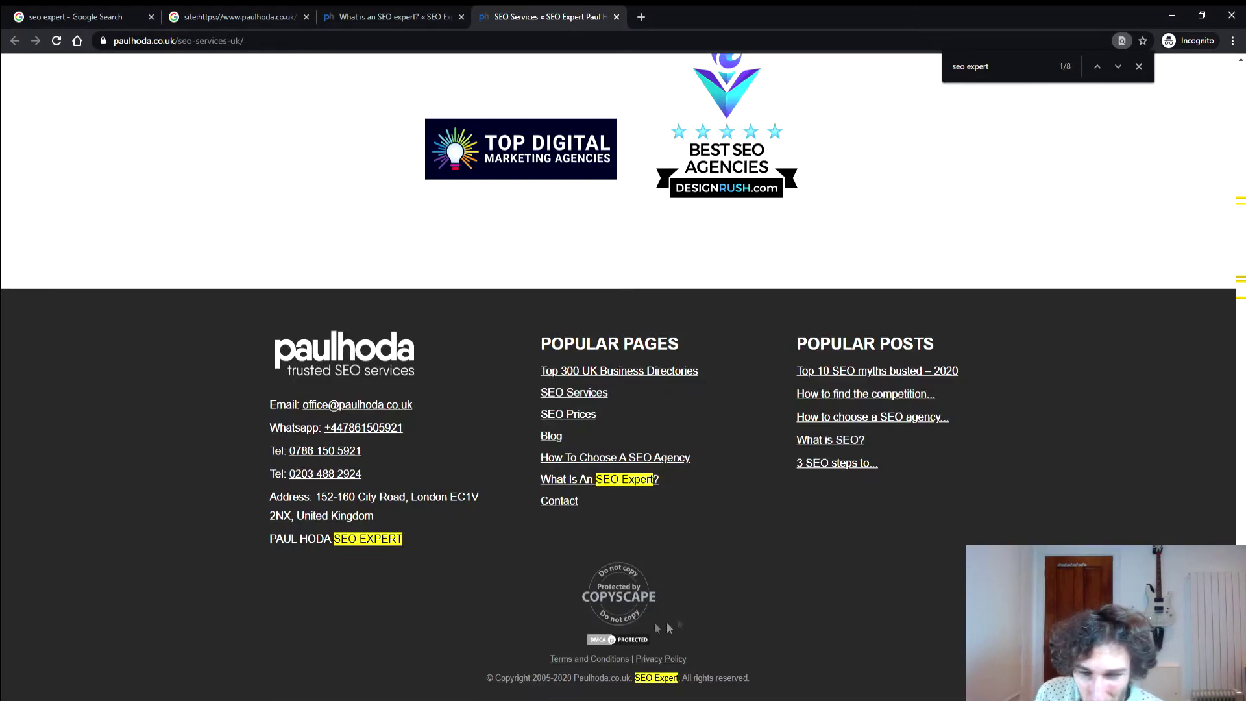
scroll(647, 552, up, 15)
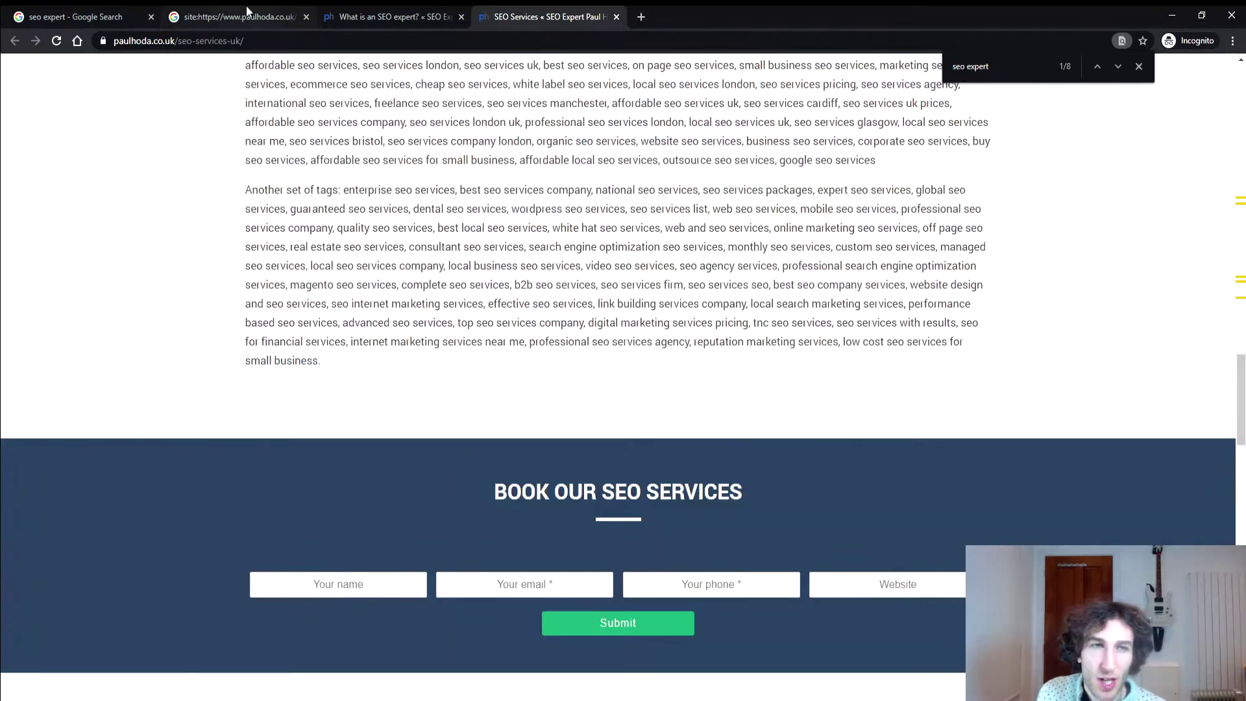
click(240, 16)
- In a new tab, search site:itamarblauer.com "seo expert", returning about 15 results
scroll(275, 179, down, 5)
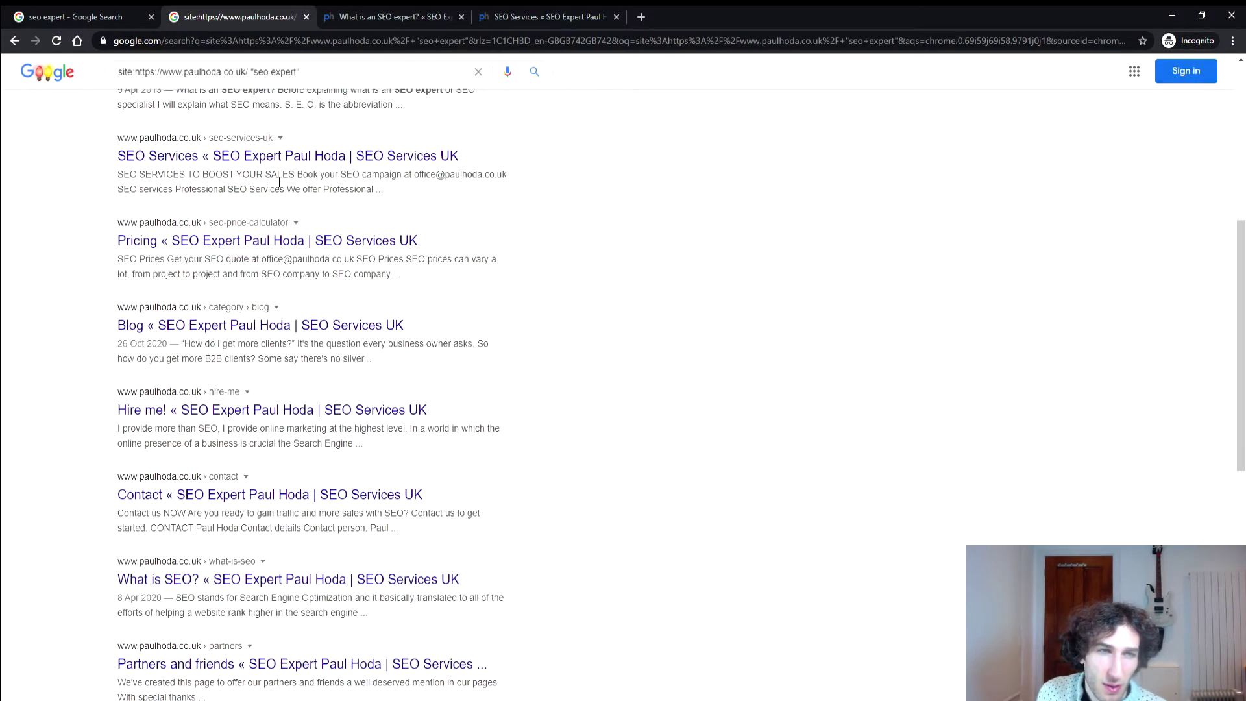
scroll(397, 201, up, 5)
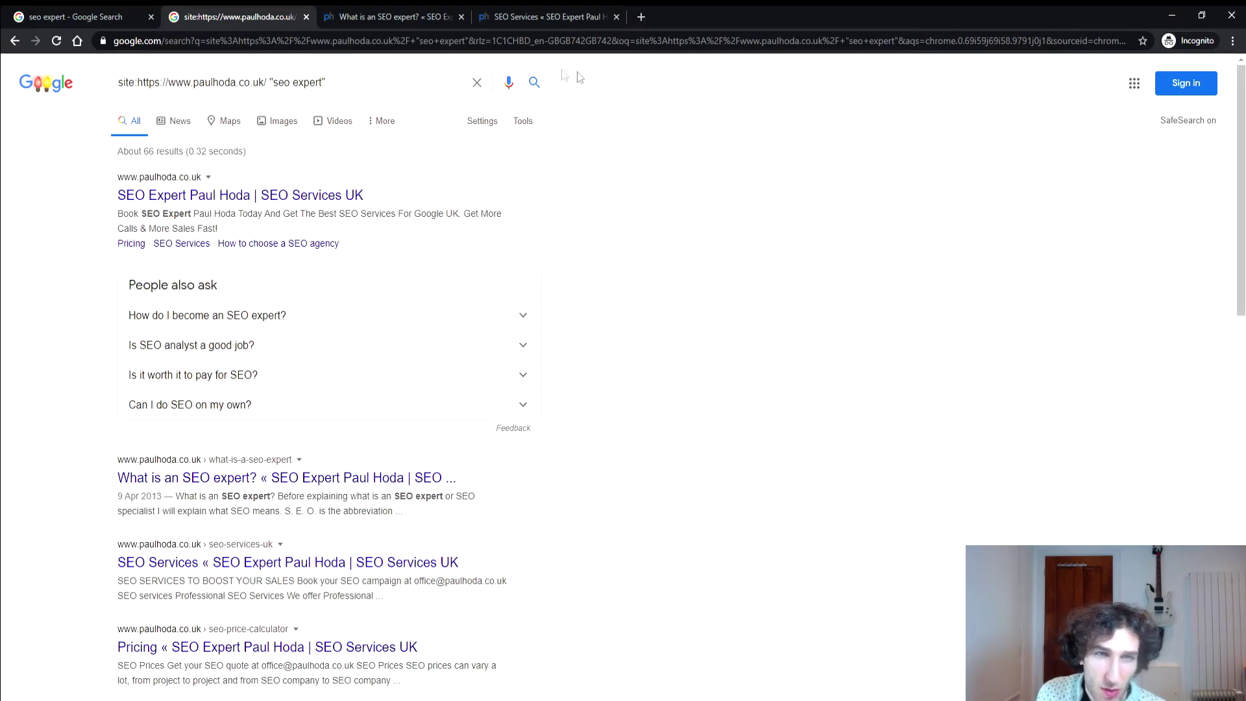
click(640, 17)
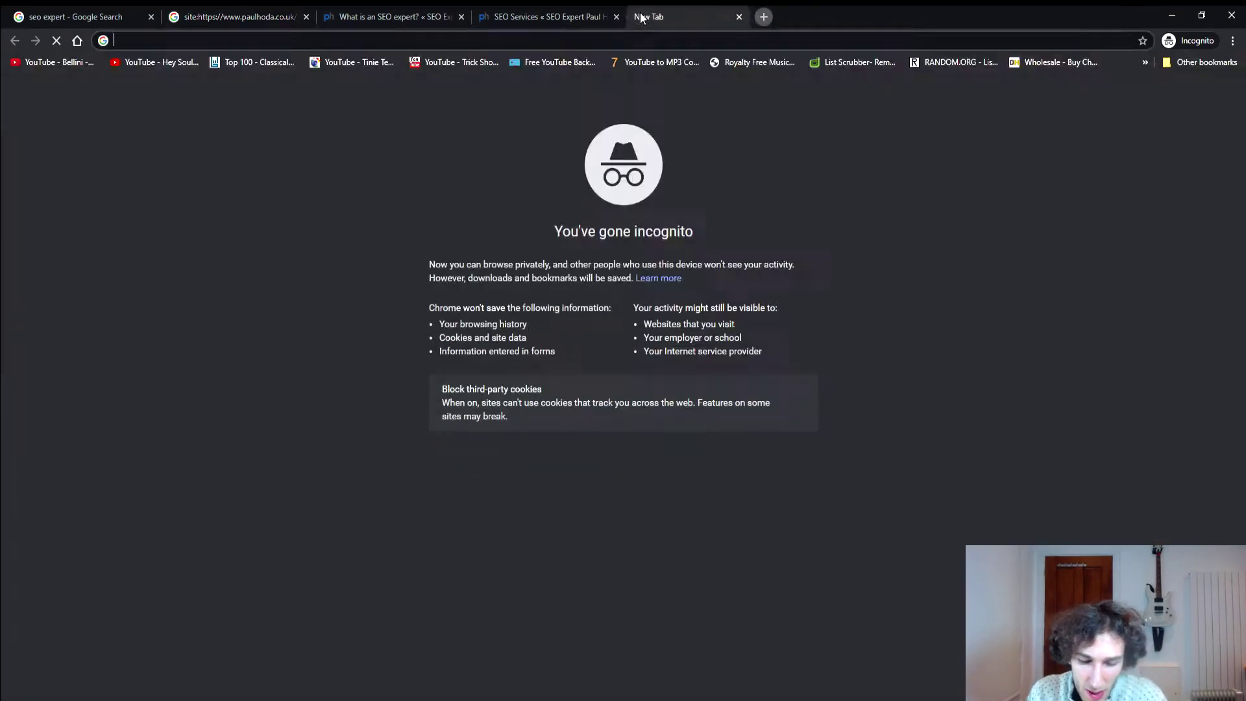
text(site:itamarbla)
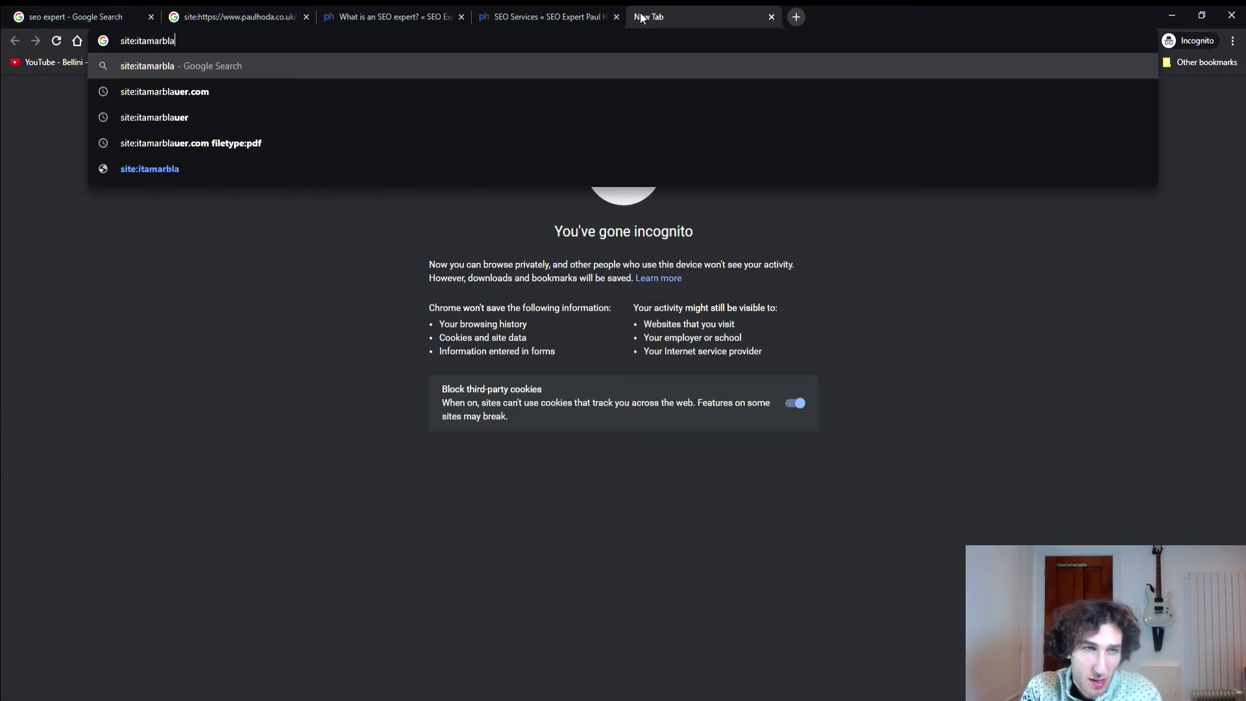
text(uer.com )
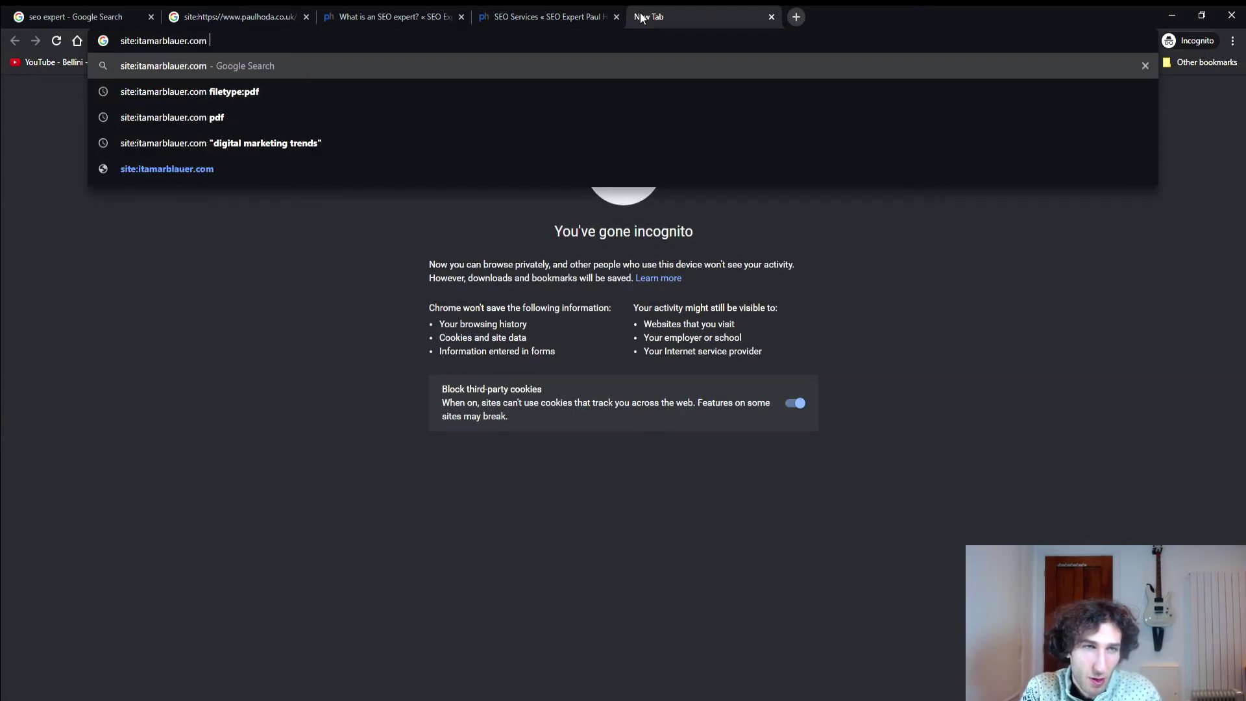
text("seo expert")
key(Return)
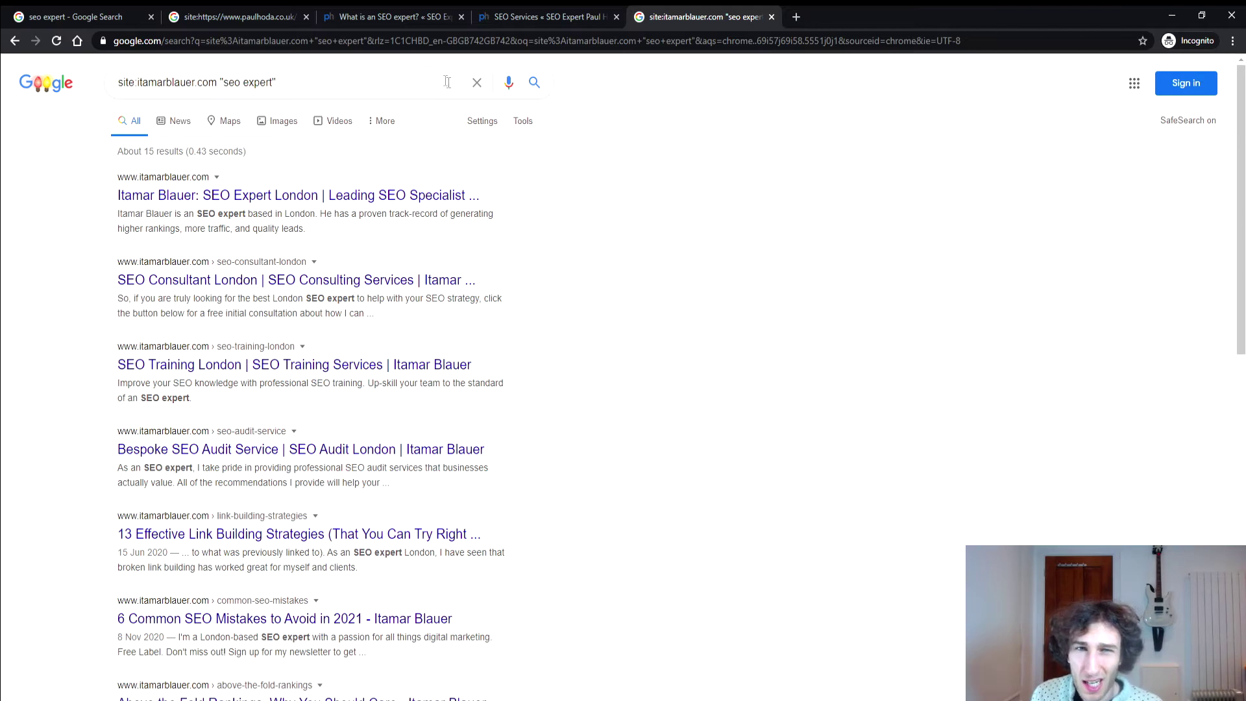
click(184, 18)
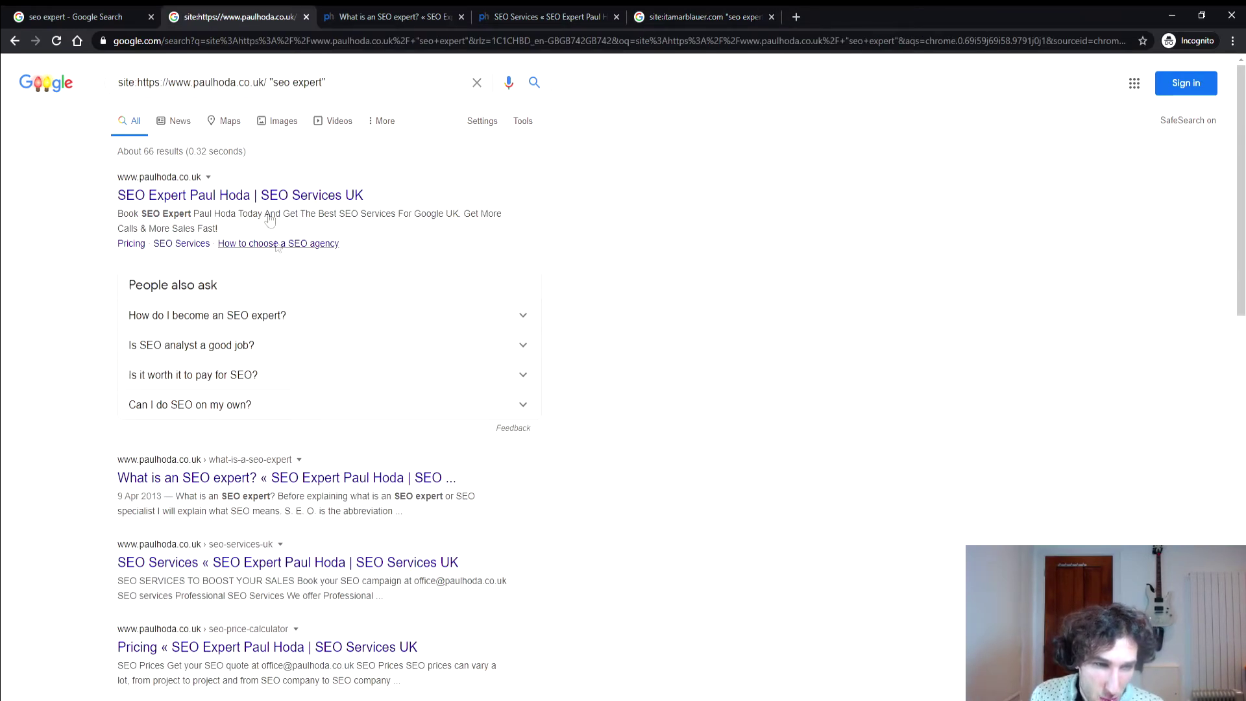
click(78, 17)
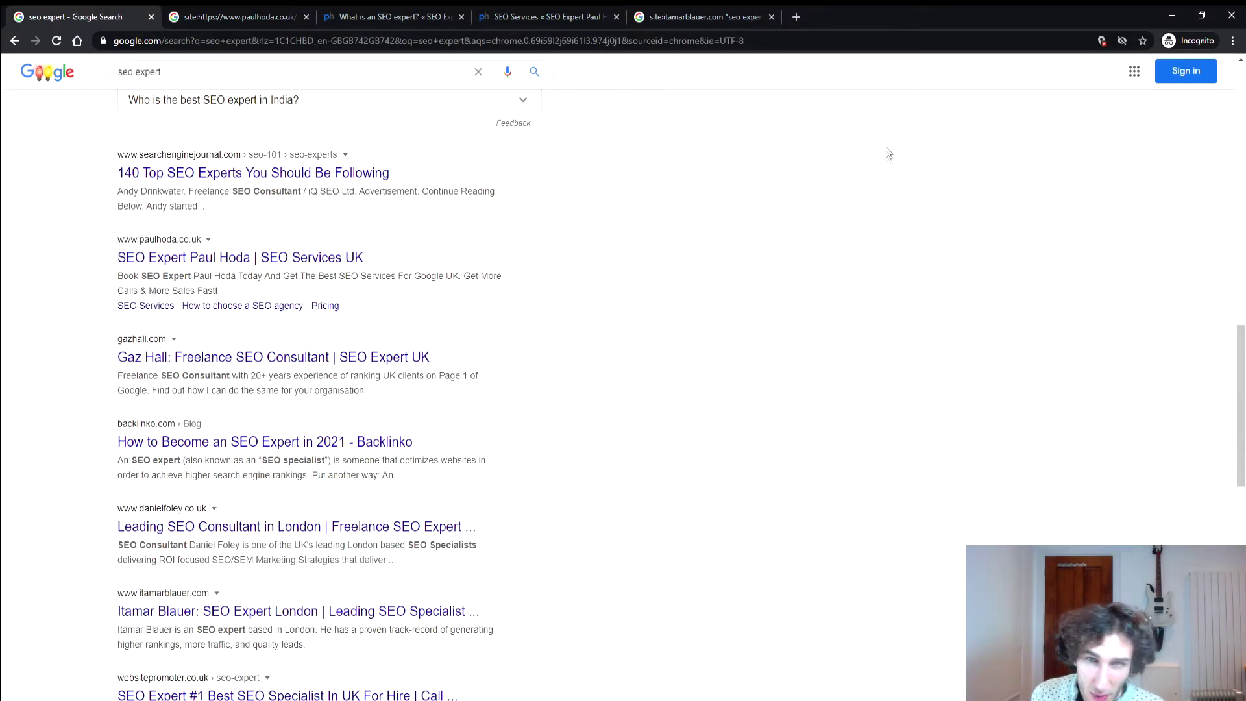
click(800, 22)
text(site:)
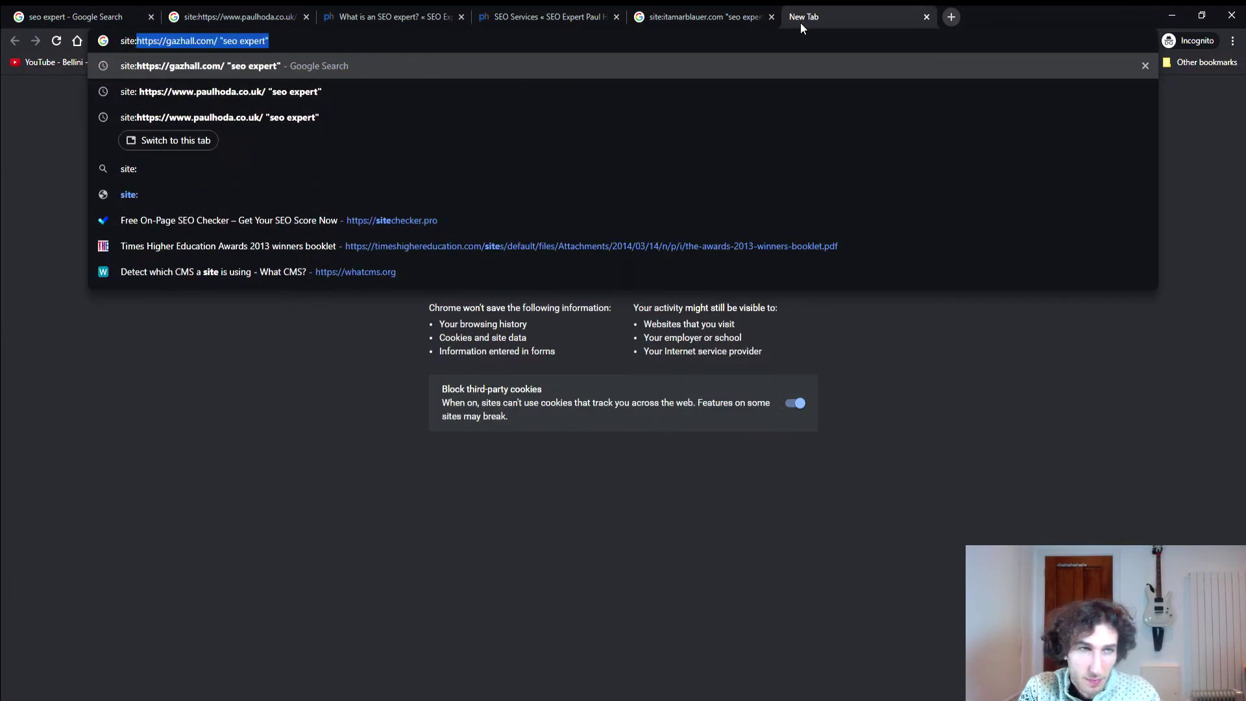
text(https://gazhall.com/)
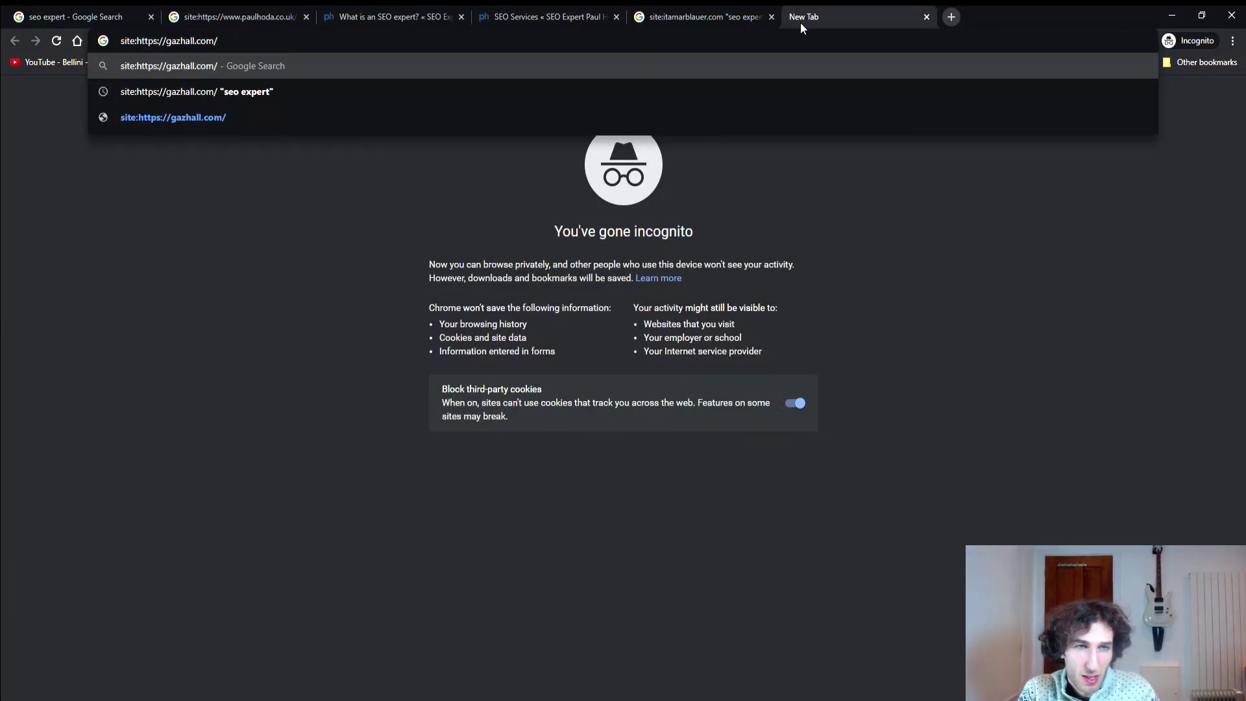
key(Down)
key(Return)
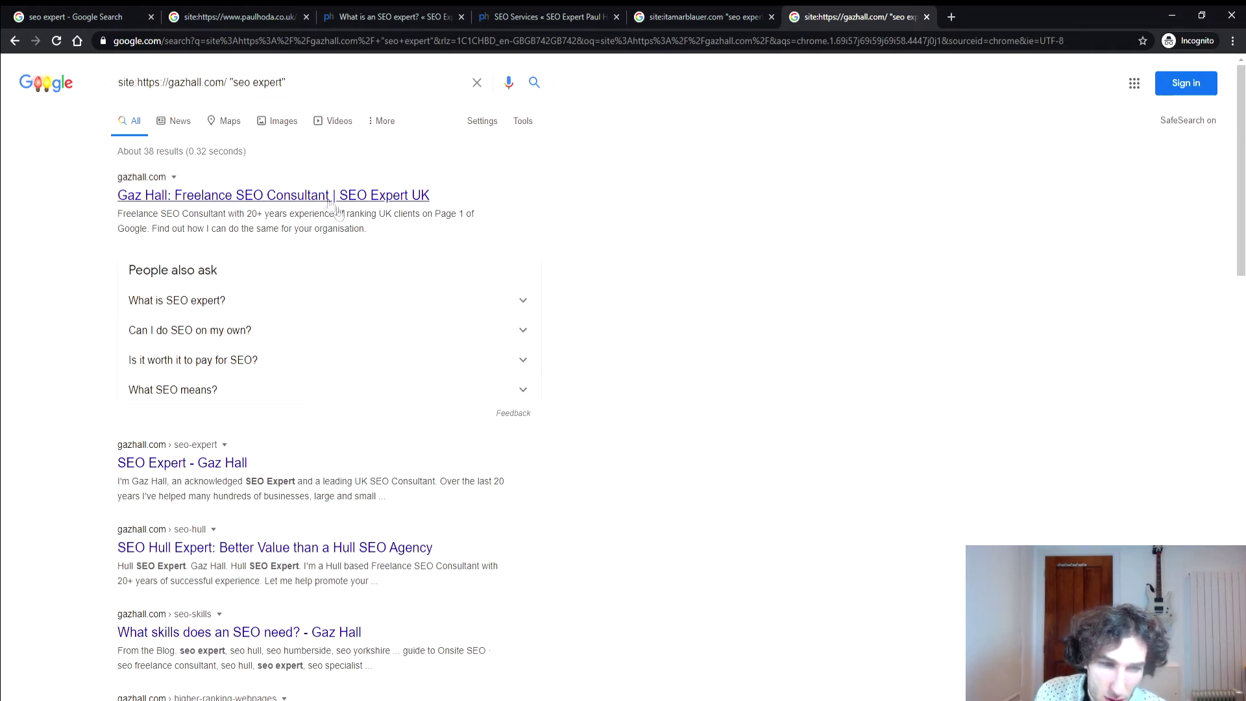
scroll(328, 324, down, 1)
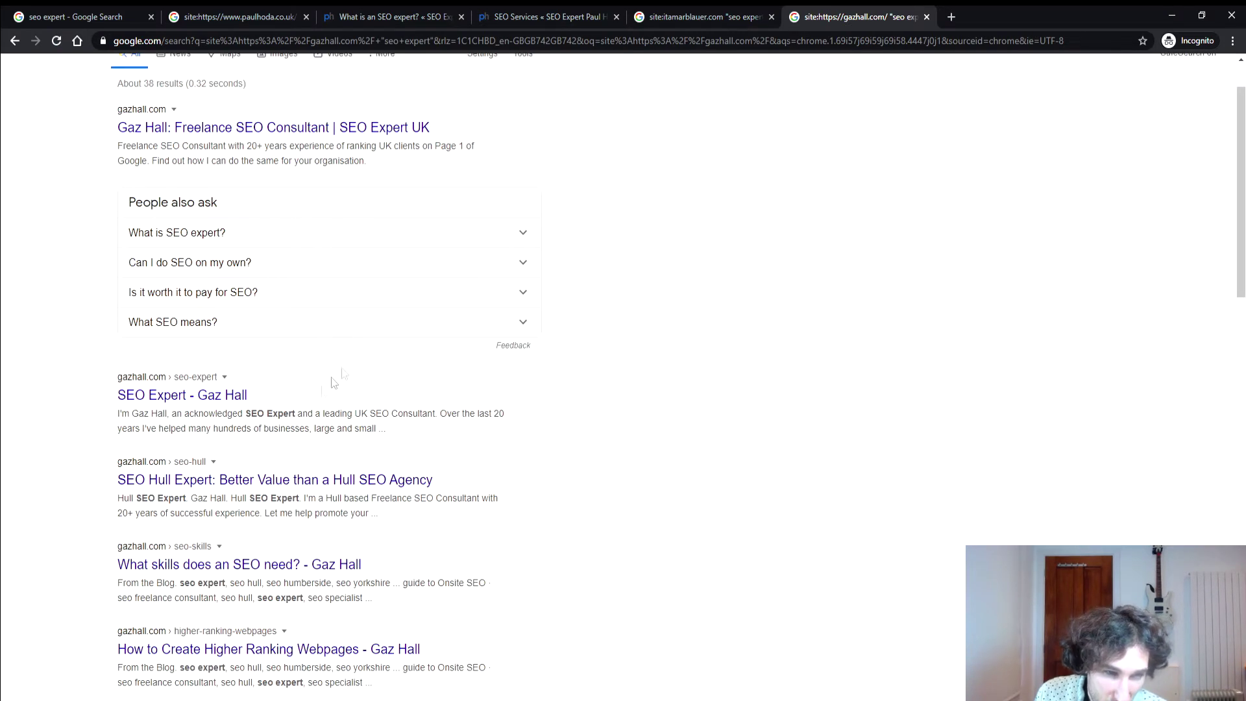
middle_click(214, 397)
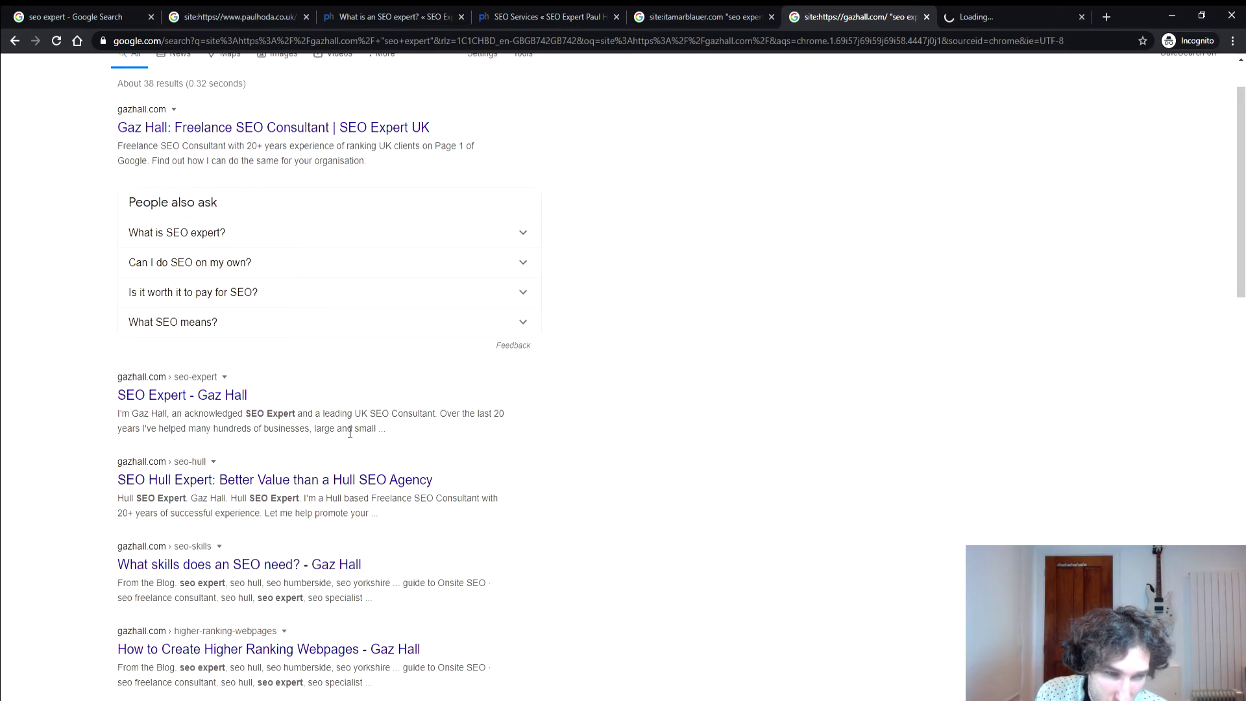
- Open the 'What skills does an SEO need?' result in a background tab
scroll(349, 432, down, 2)
middle_click(350, 429)
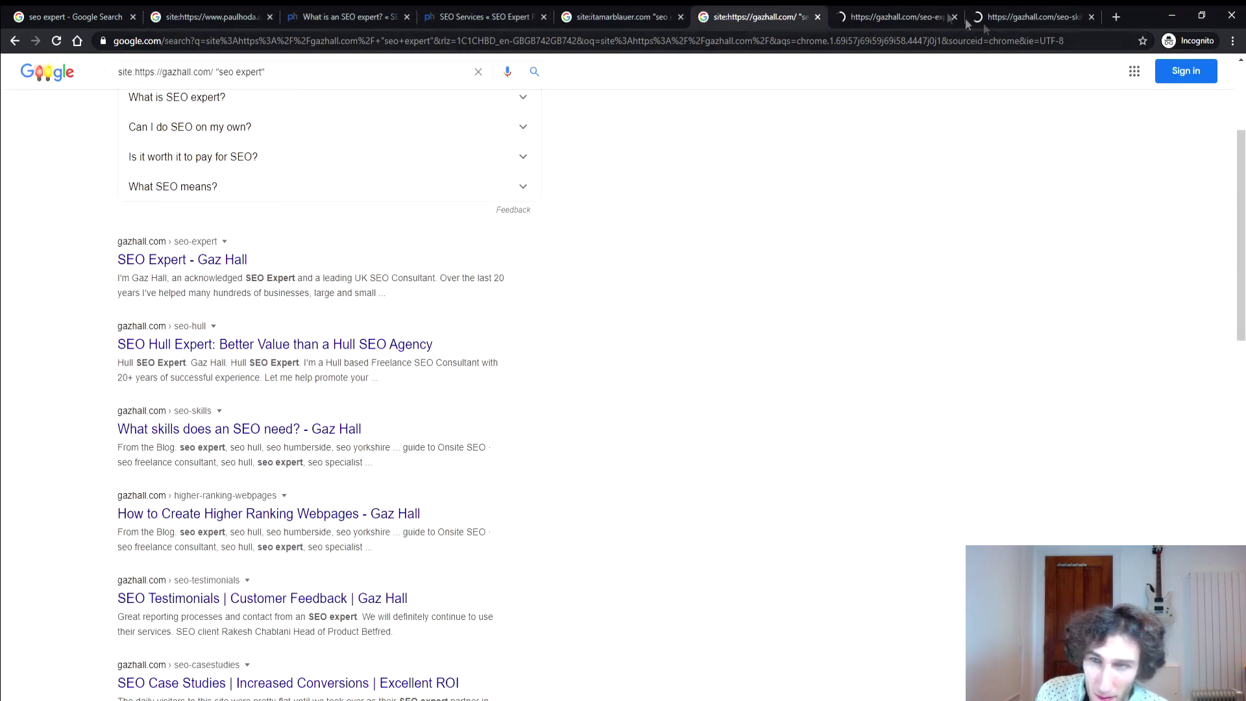
click(909, 17)
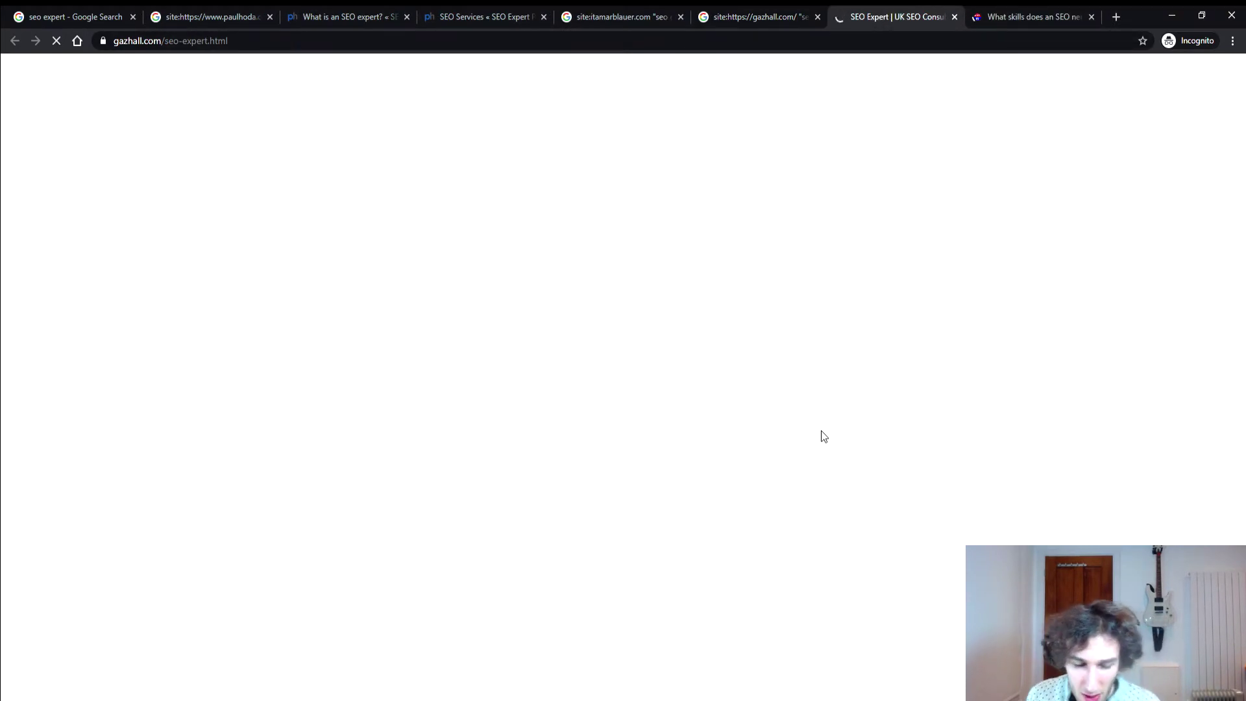
- Find 'seo expert' on the gazhall.com SEO Expert page and step through the first matches
key(ctrl+f)
text(seo expert)
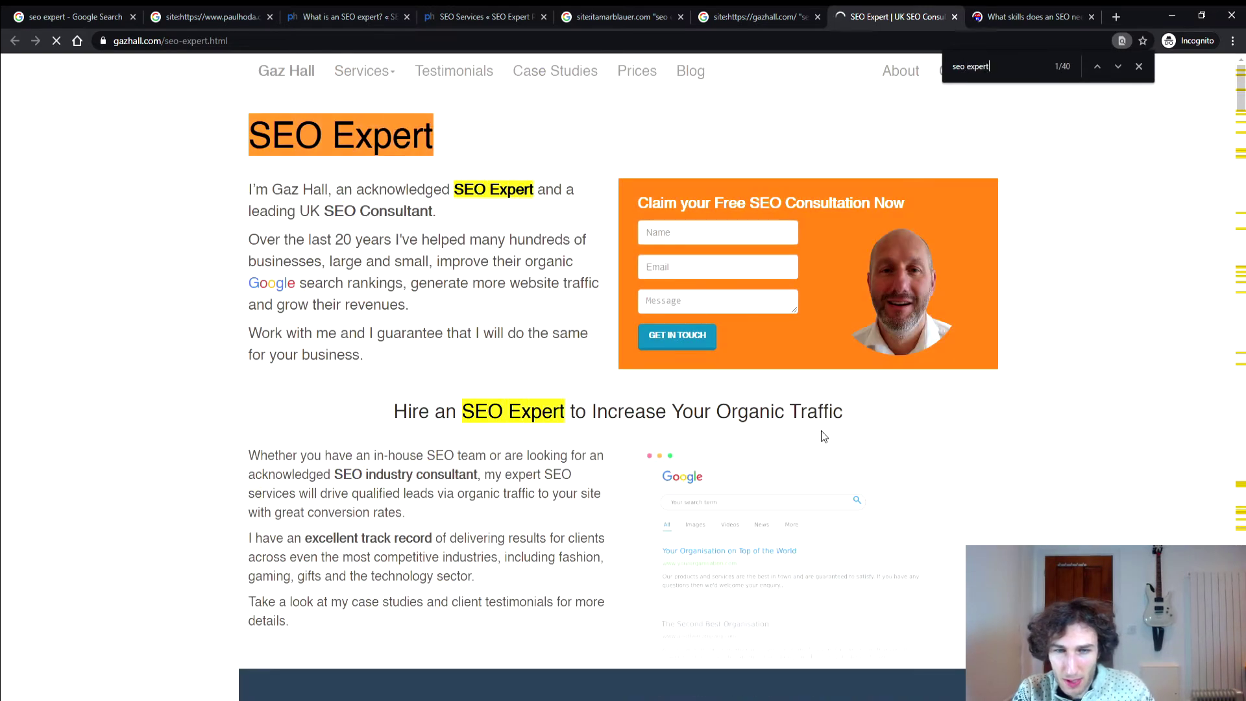
key(Return)
key(Return)
key(Return)
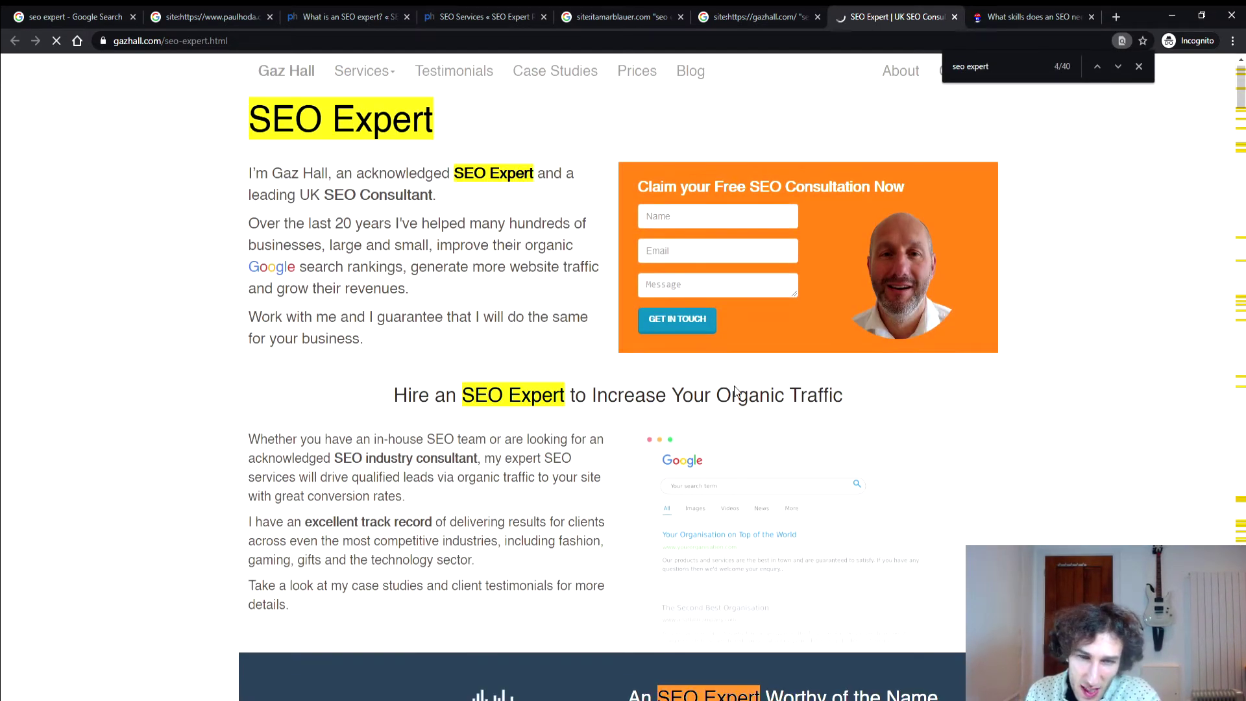
key(Return)
key(Return)
key(Return)
key(Return)
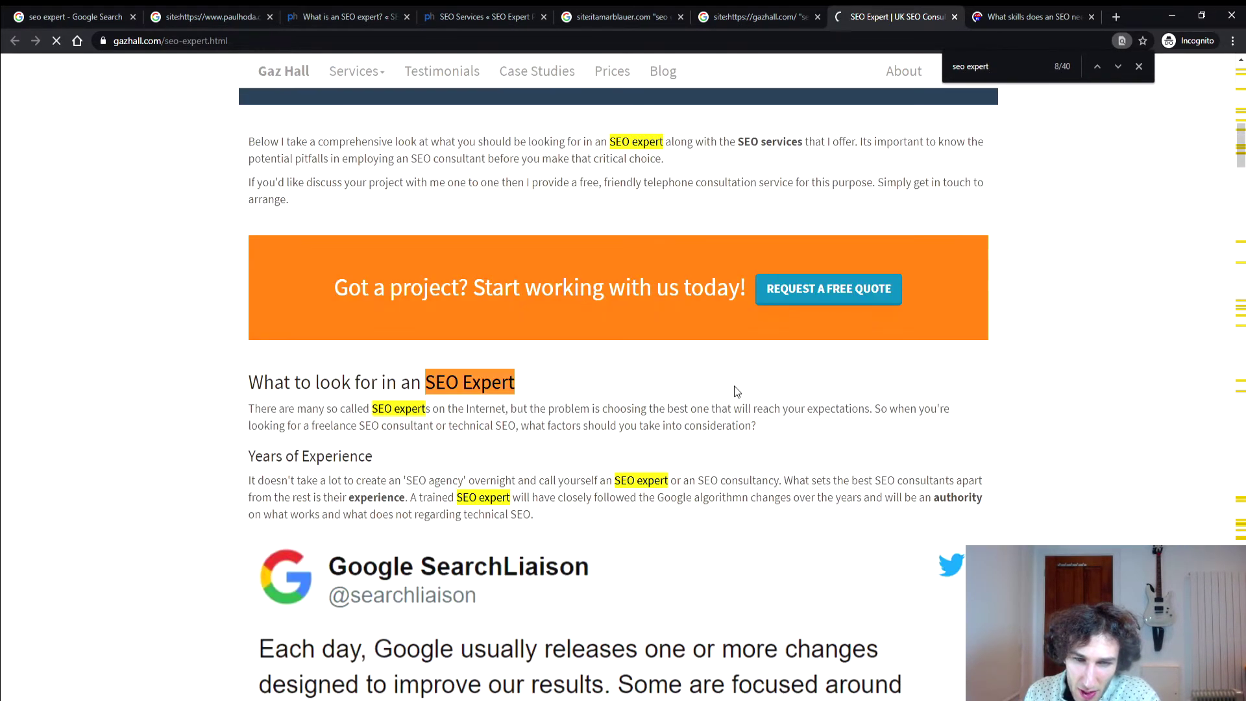
key(Return)
key(Return)
key(Return)
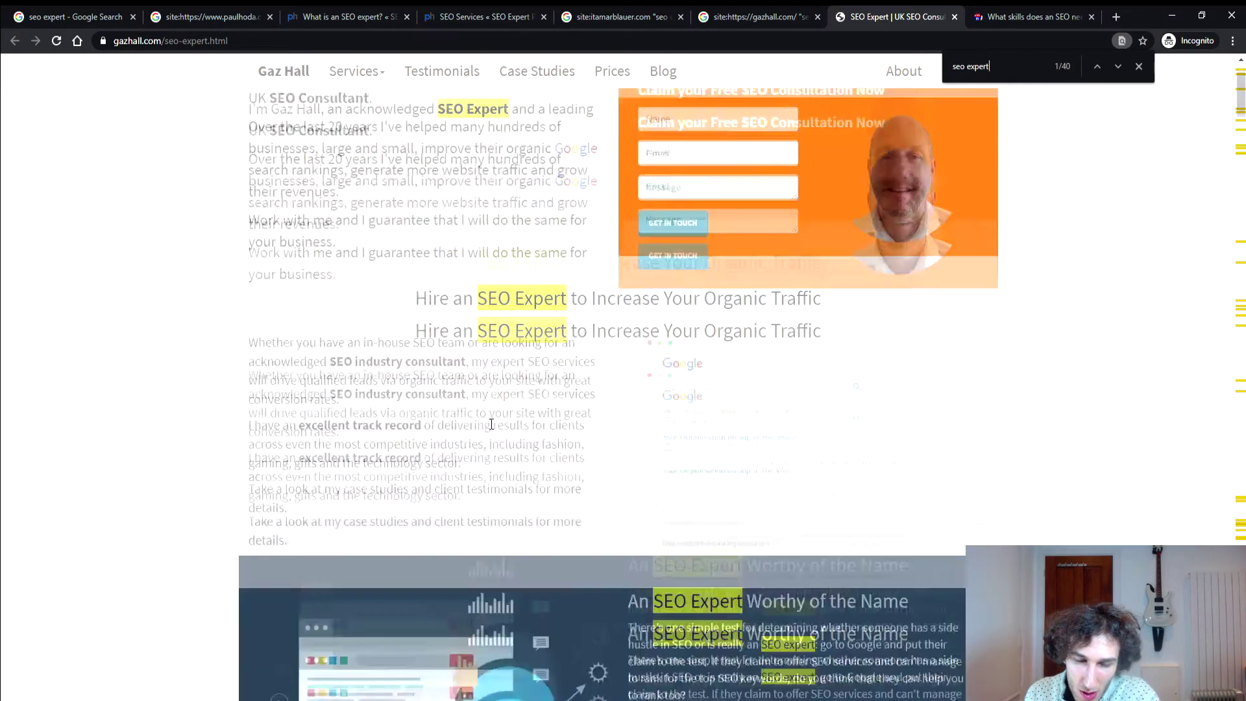
key(Return)
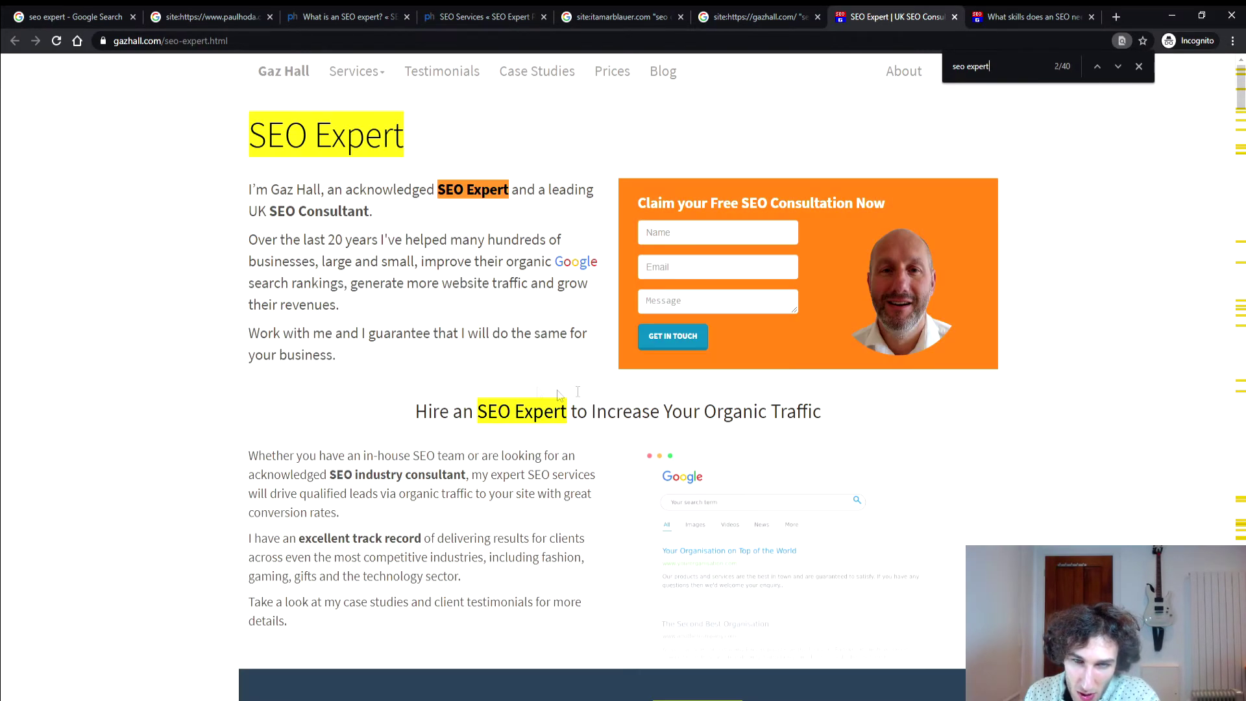
- Scroll the whole SEO Expert page to review all 40 highlighted matches
scroll(477, 195, down, 10)
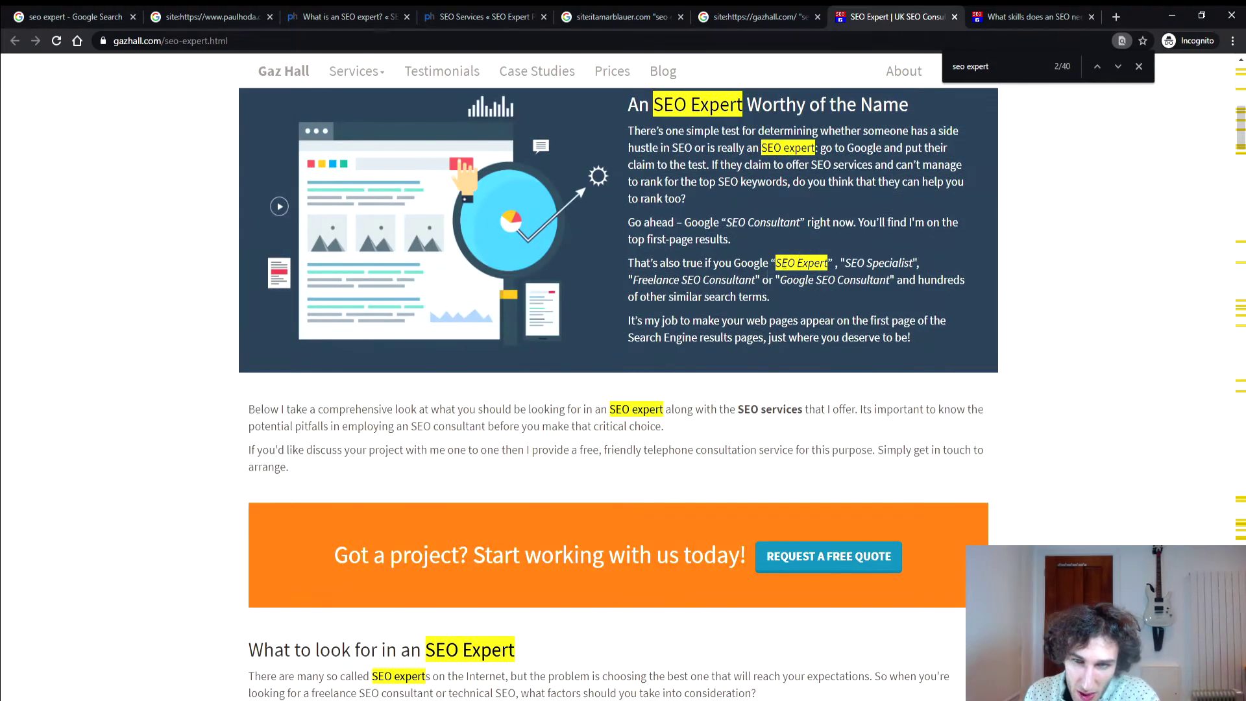
scroll(635, 409, down, 3)
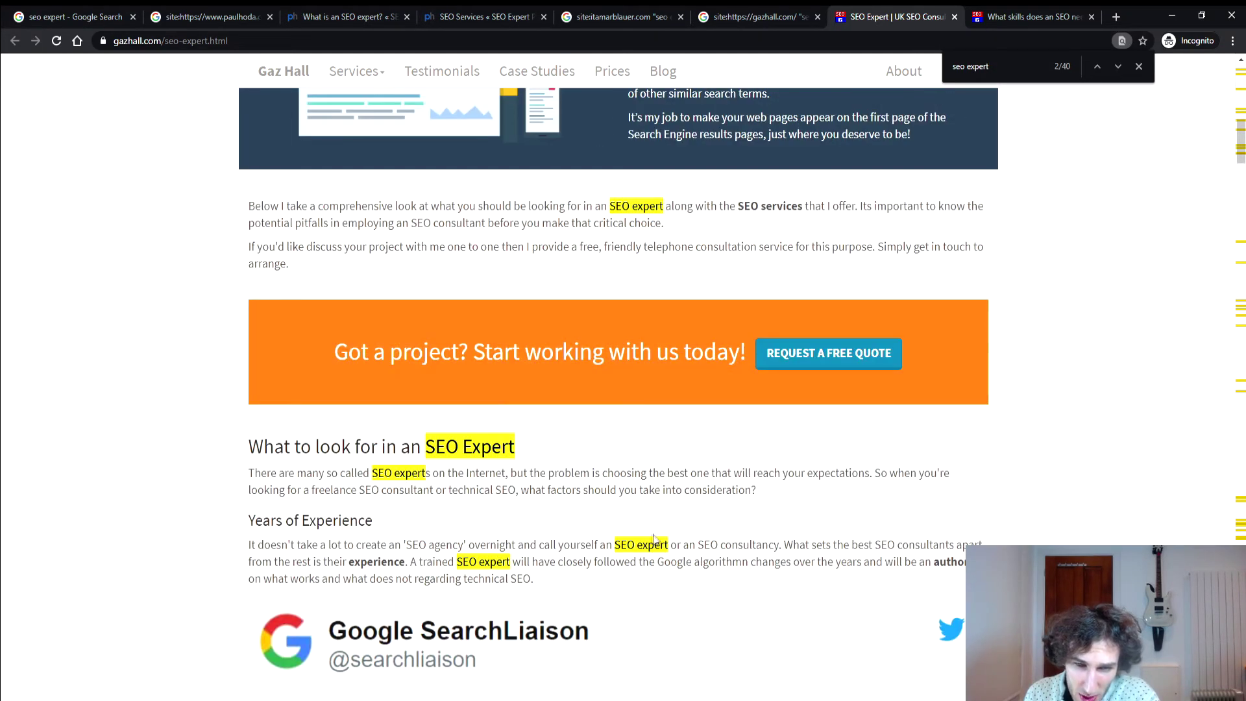
scroll(593, 518, down, 15)
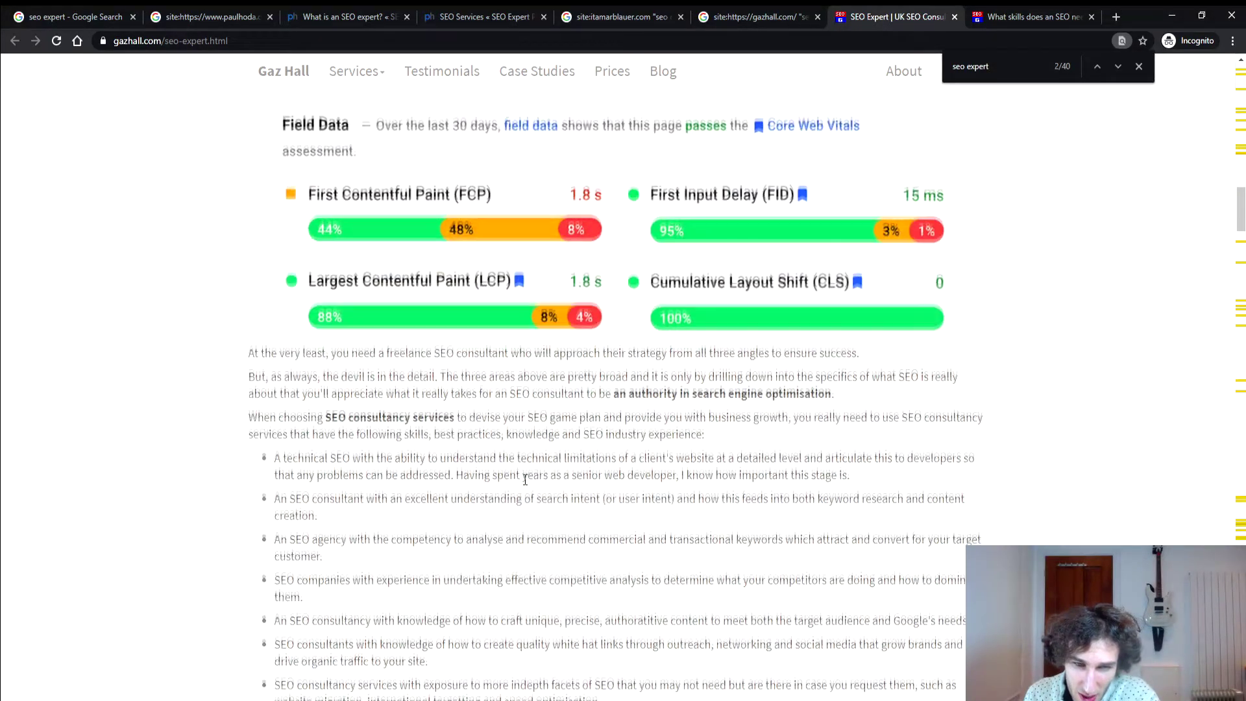
scroll(524, 480, down, 13)
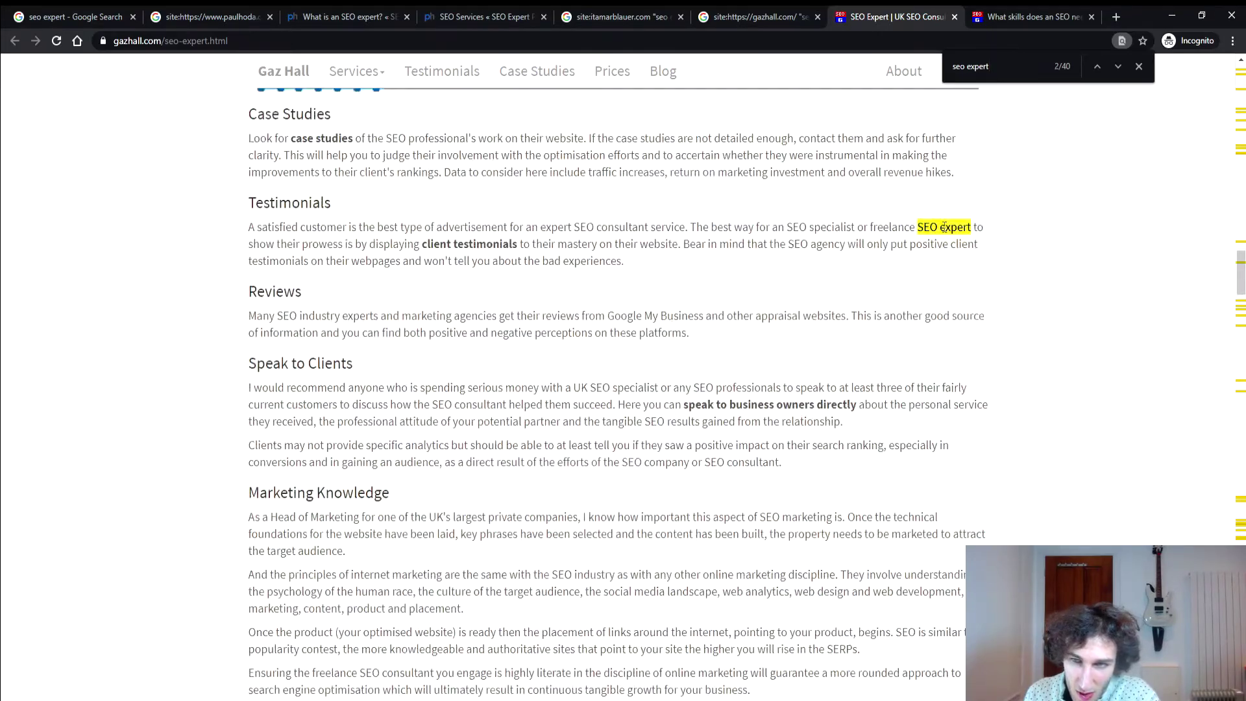
scroll(547, 548, down, 5)
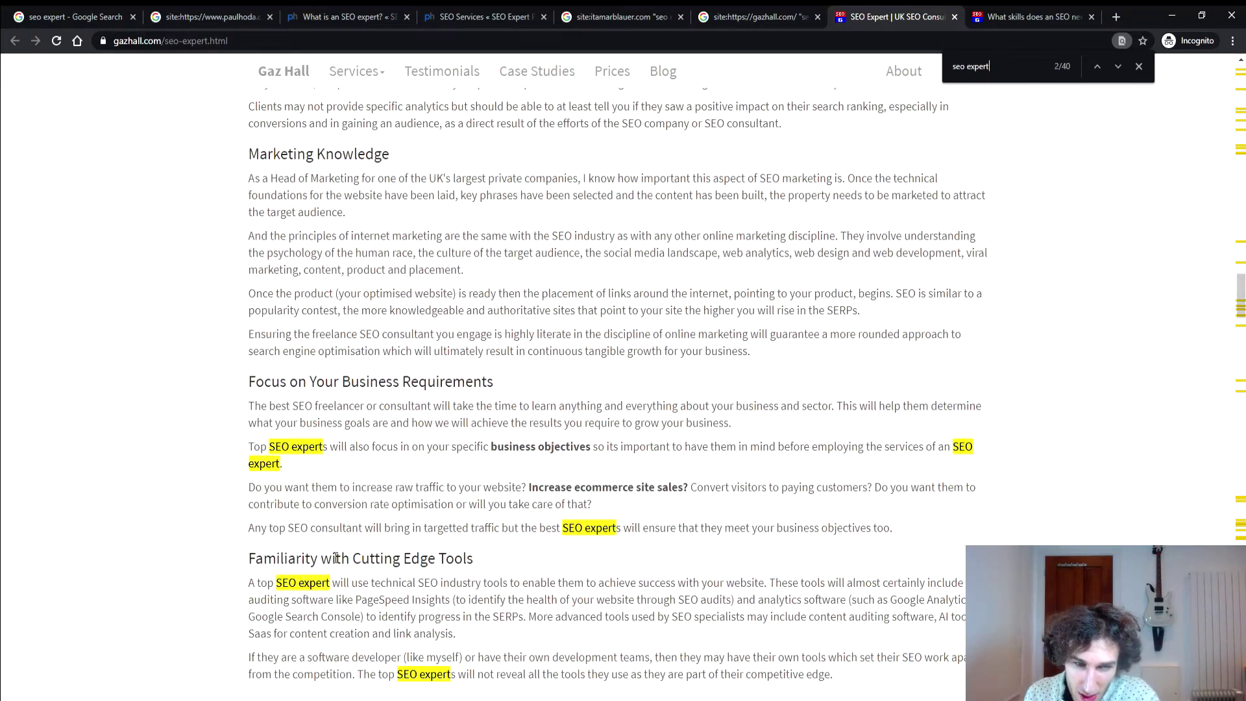
scroll(566, 348, down, 7)
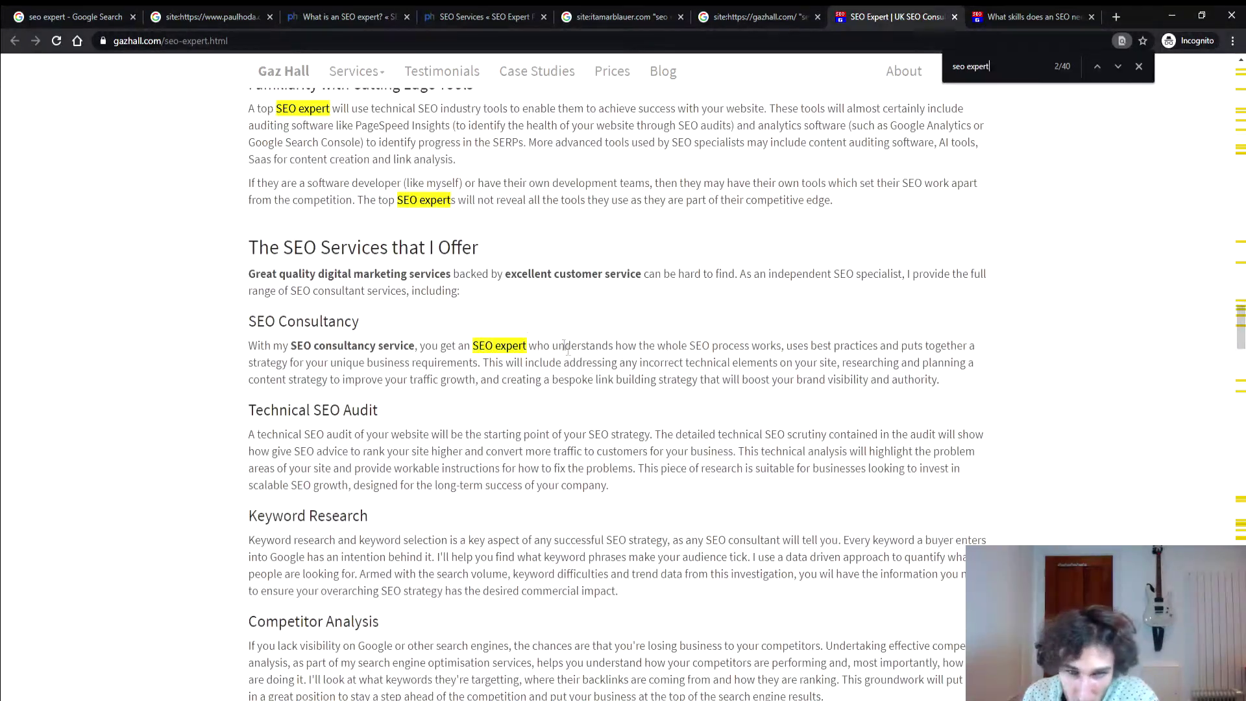
scroll(566, 348, down, 12)
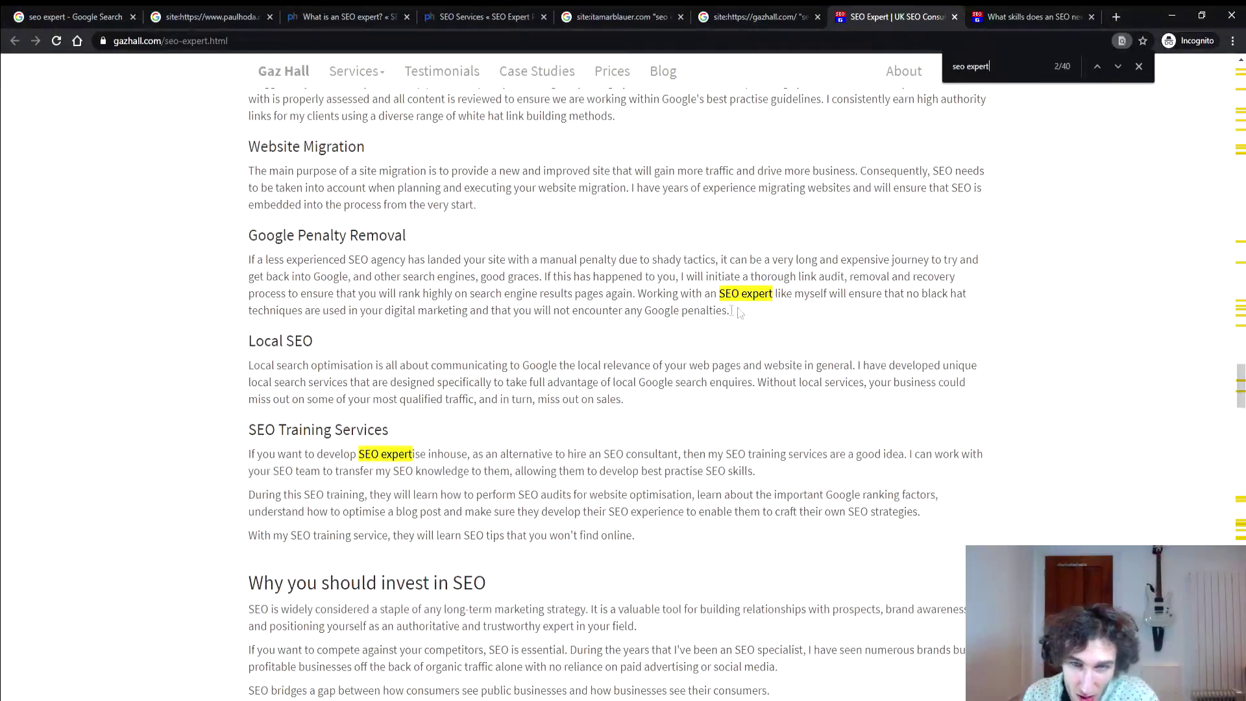
scroll(389, 458, down, 15)
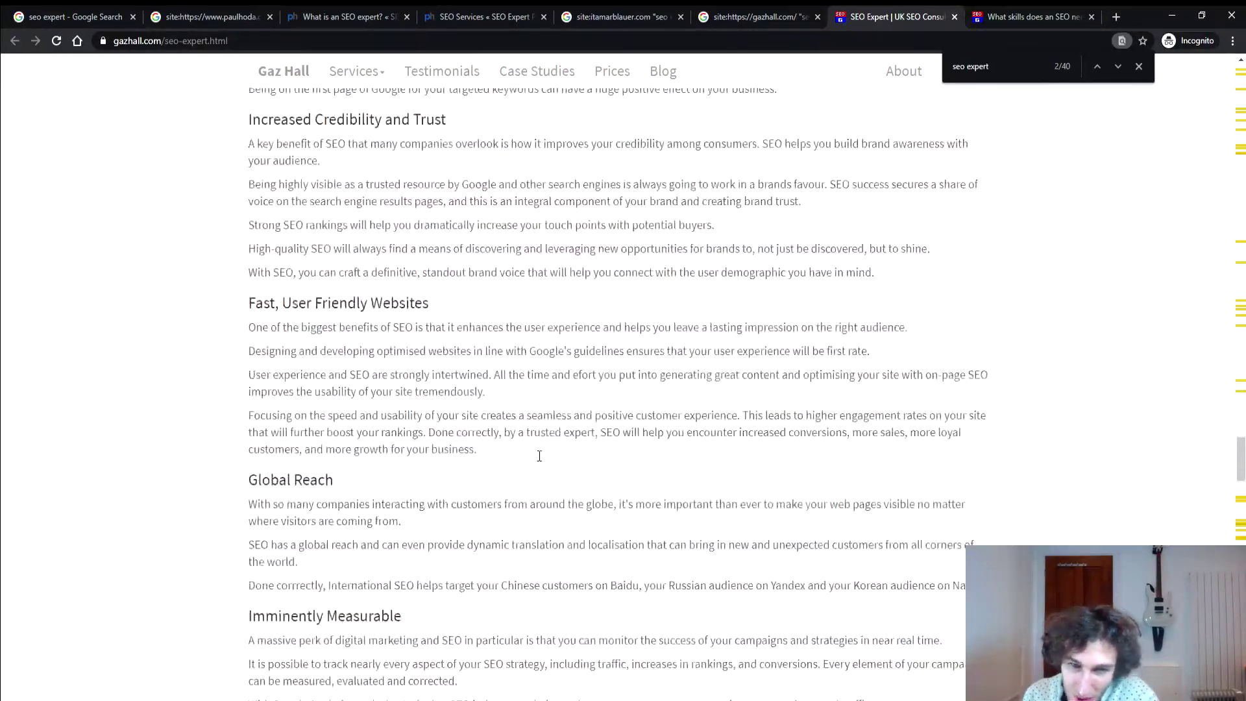
scroll(539, 456, down, 8)
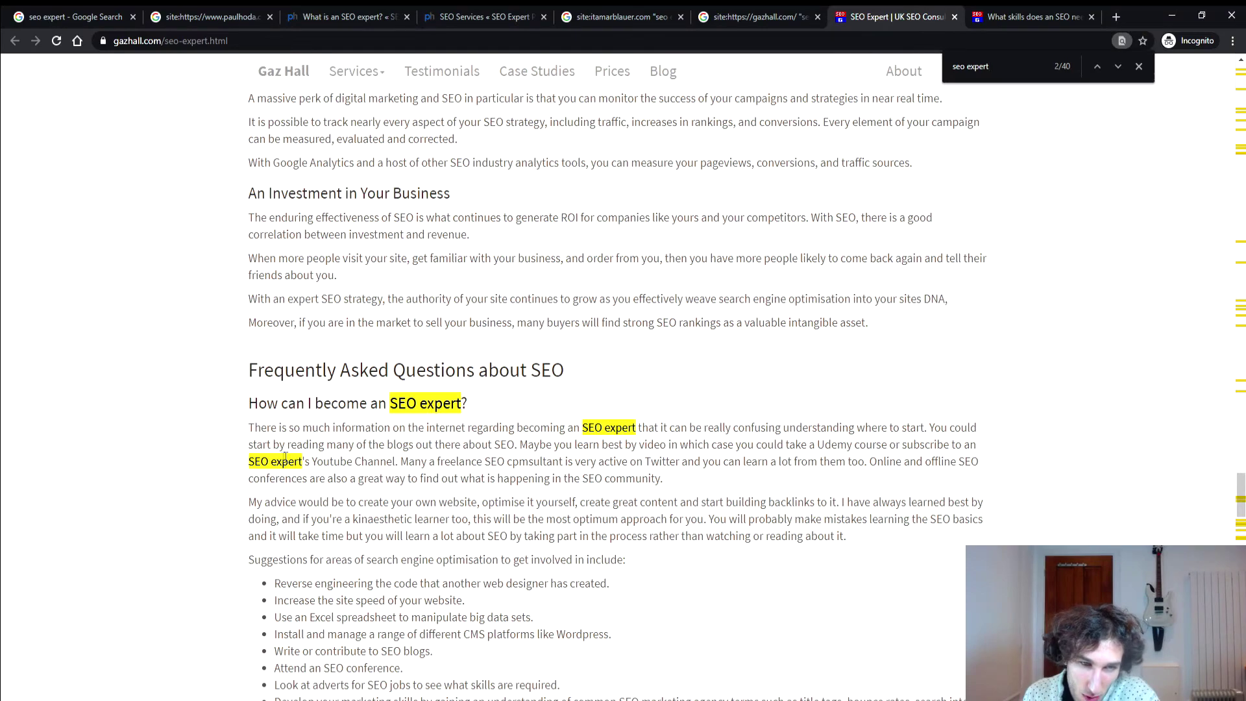
scroll(285, 456, down, 4)
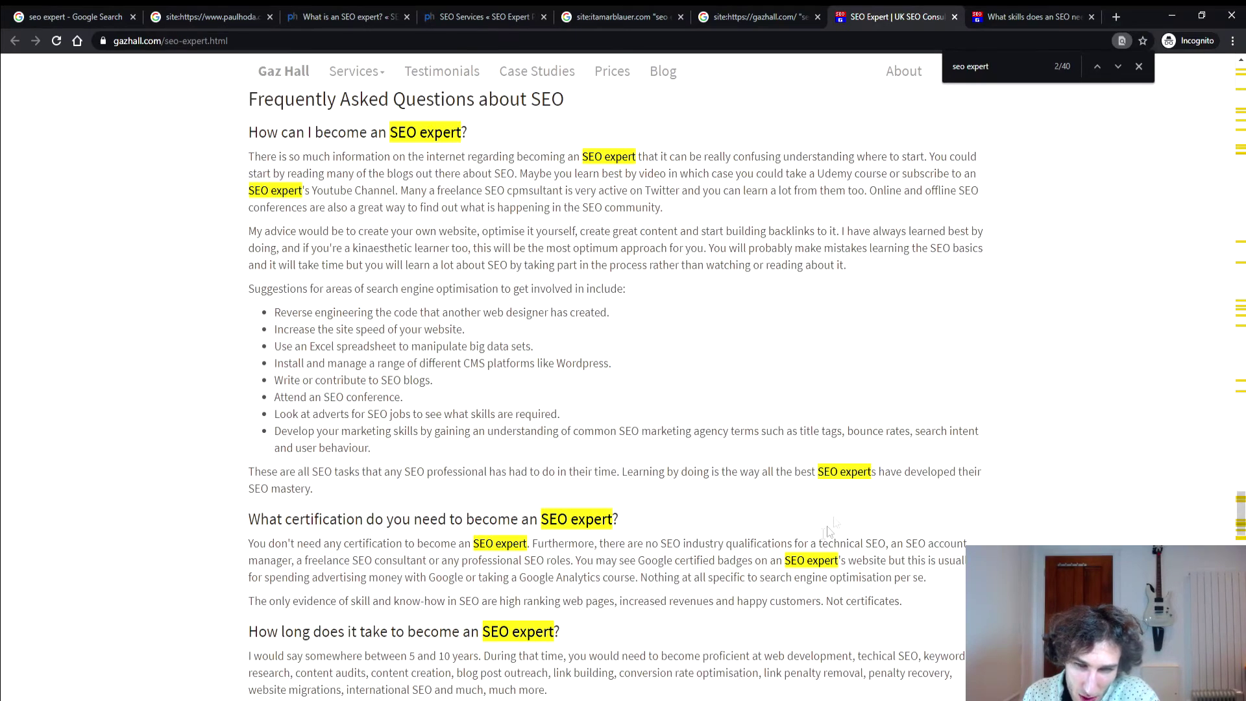
scroll(828, 530, down, 5)
scroll(574, 396, down, 4)
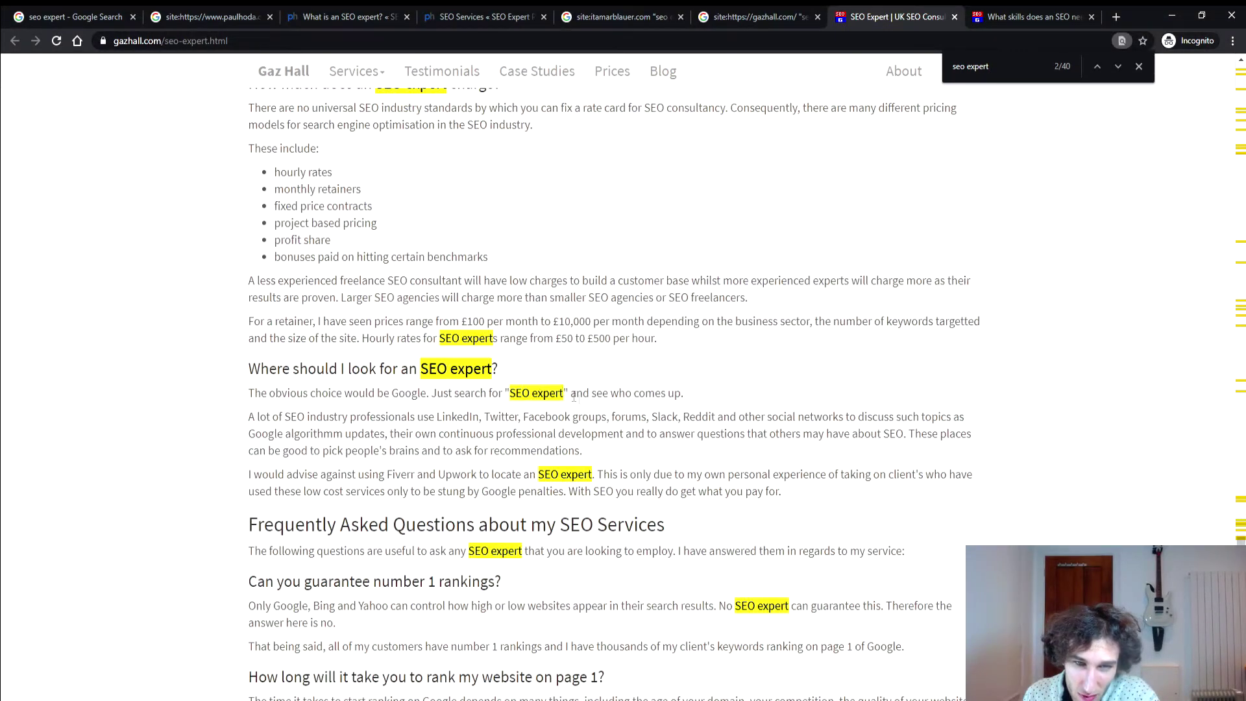
scroll(939, 525, down, 12)
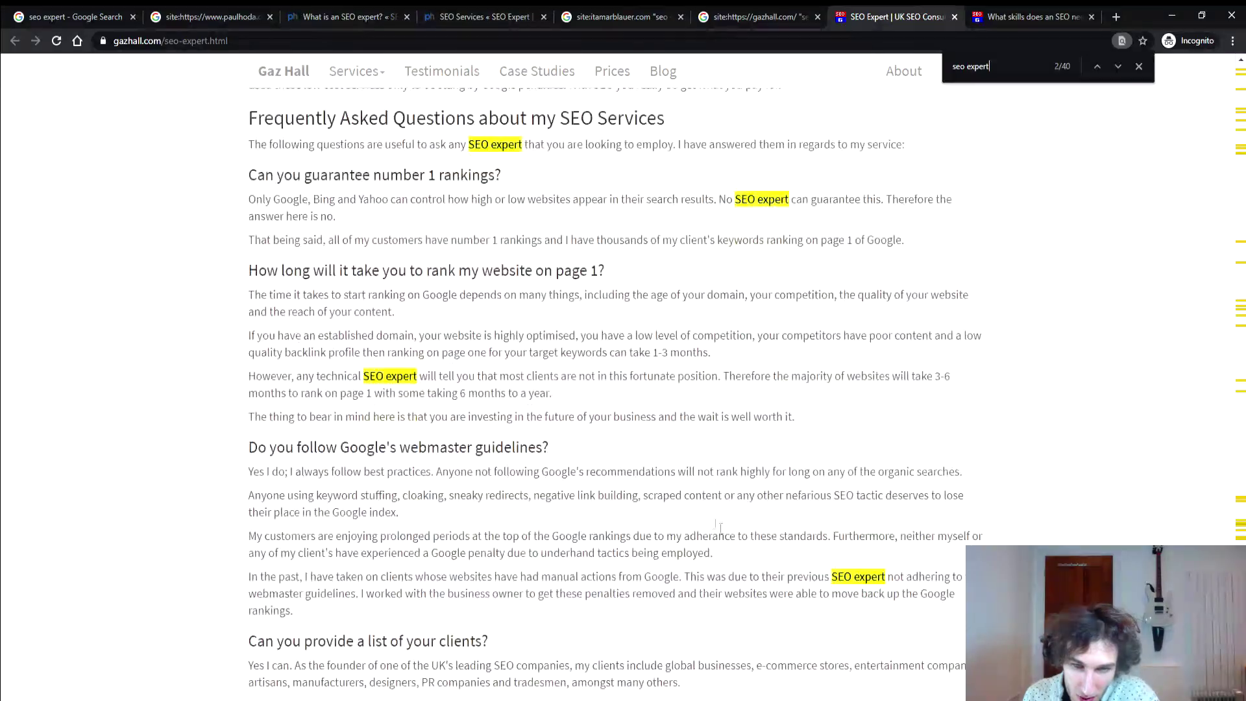
scroll(936, 520, down, 8)
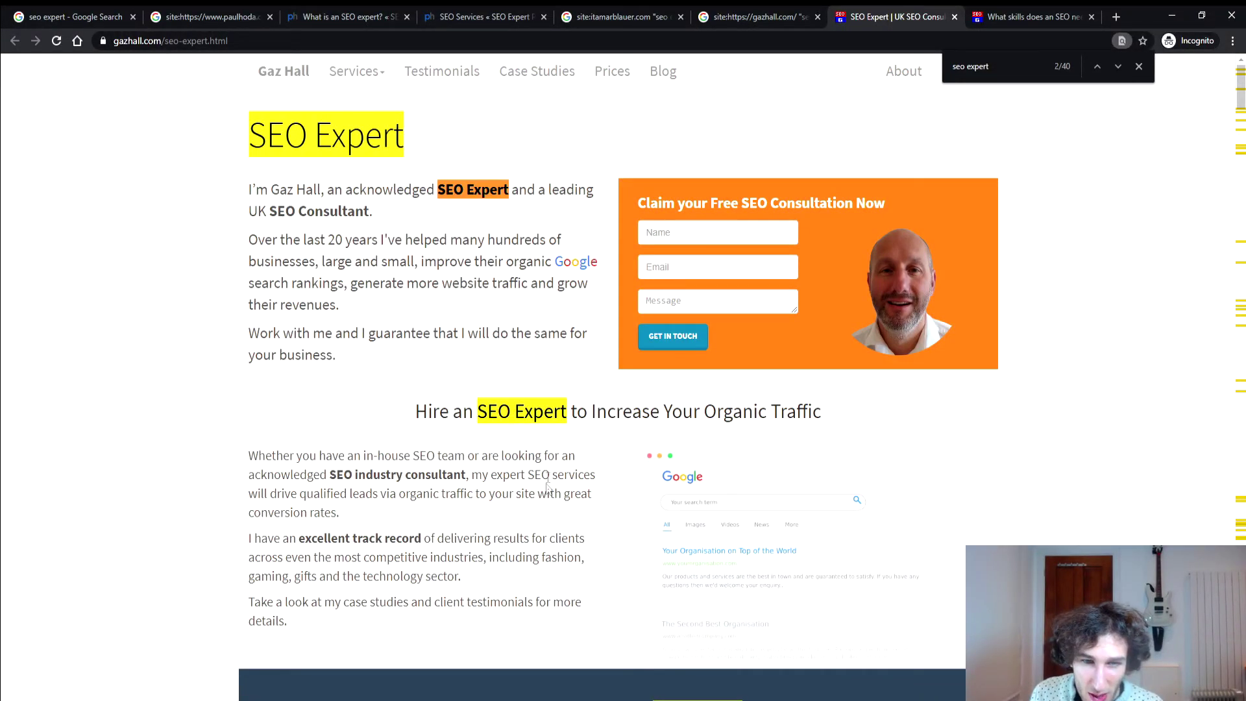
scroll(529, 413, down, 2)
scroll(530, 413, down, 10)
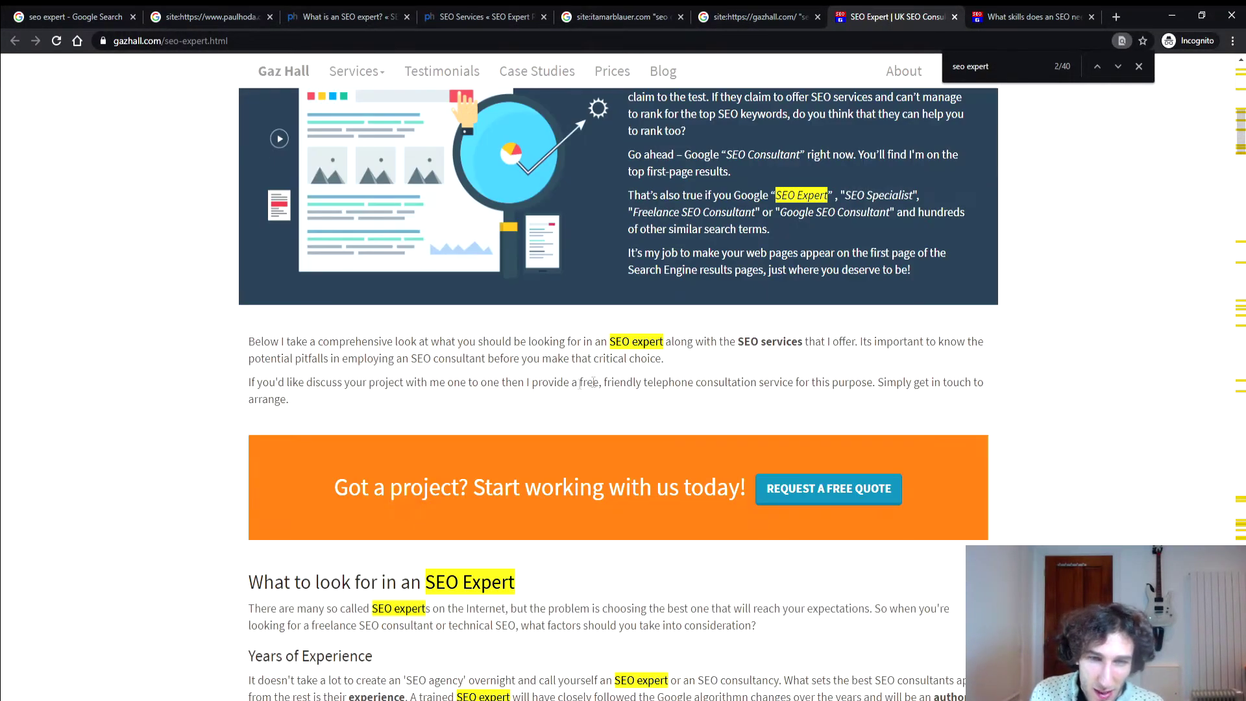
scroll(439, 545, up, 12)
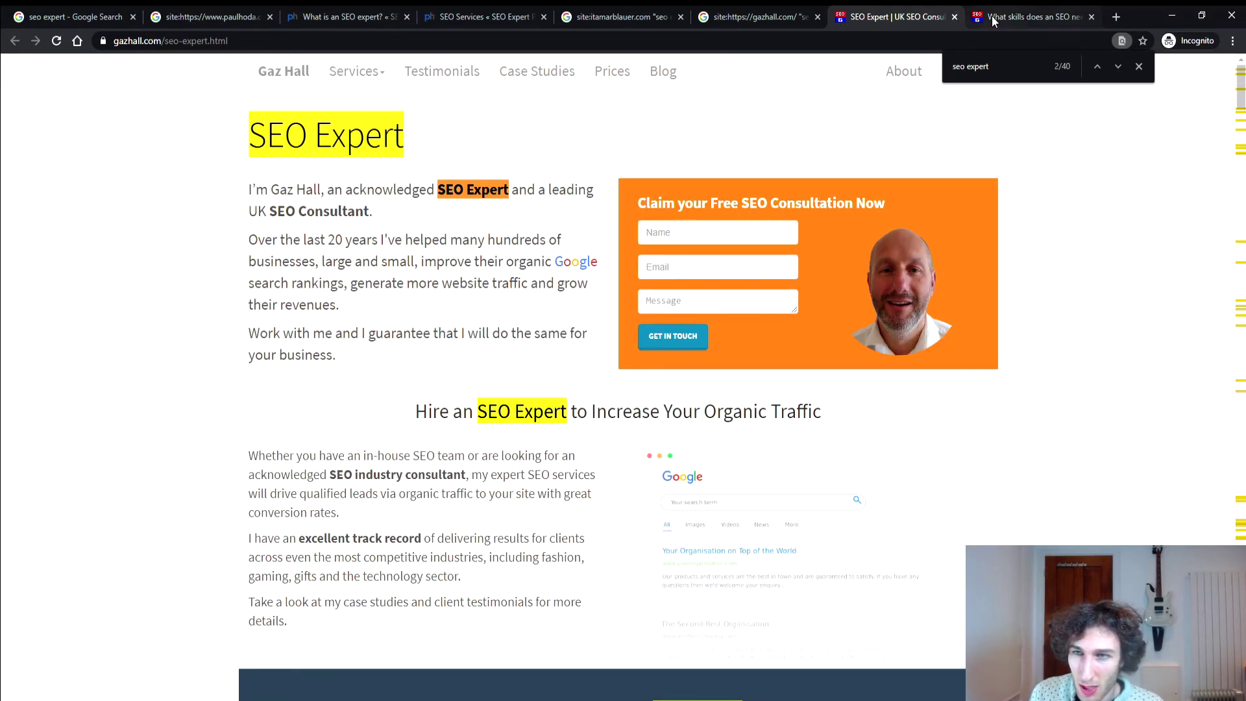
- Locate the single 'seo expert' match, under Content creation, on the 'What skills does an SEO need?' page
click(1035, 17)
text(seo expert)
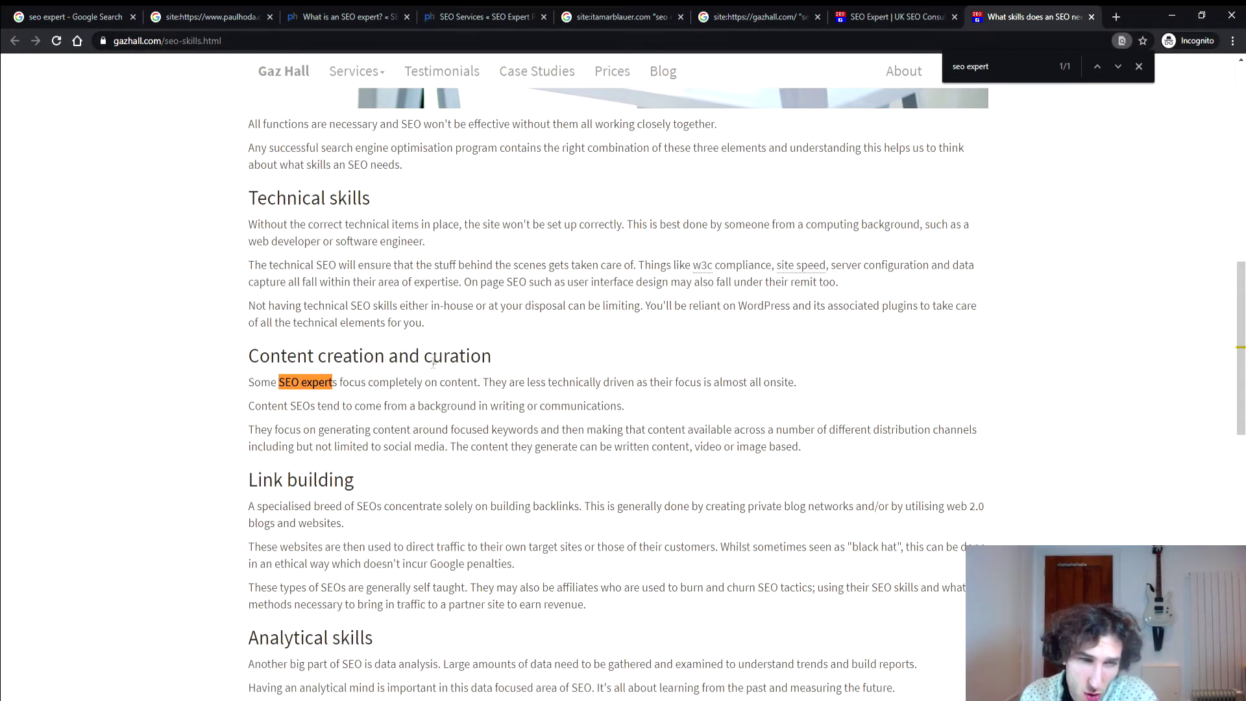
drag(300, 382, 323, 382)
scroll(324, 382, down, 15)
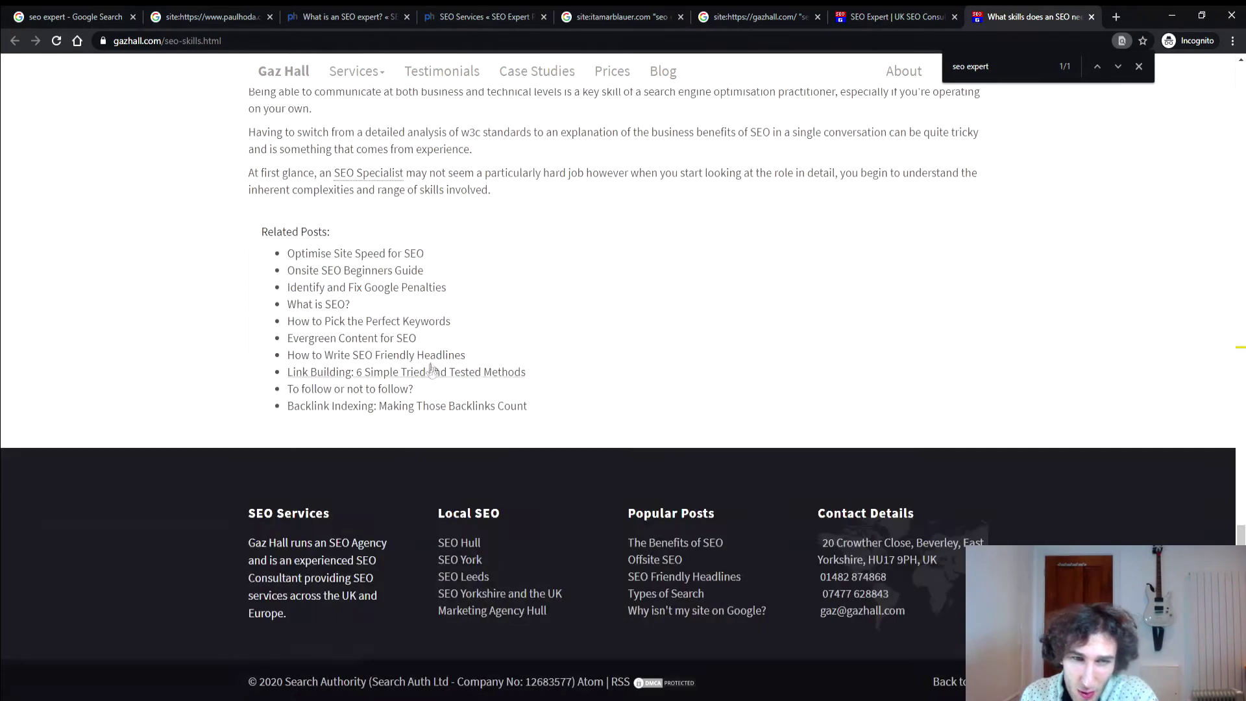
scroll(778, 102, up, 20)
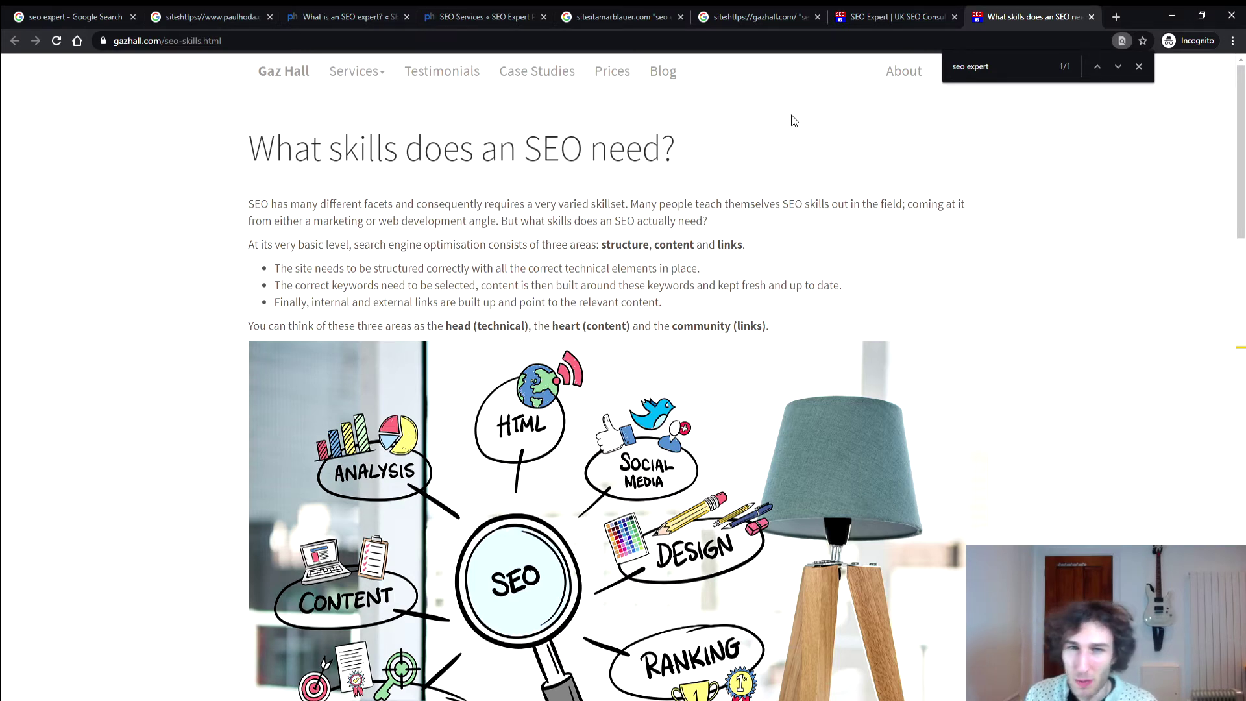
click(774, 22)
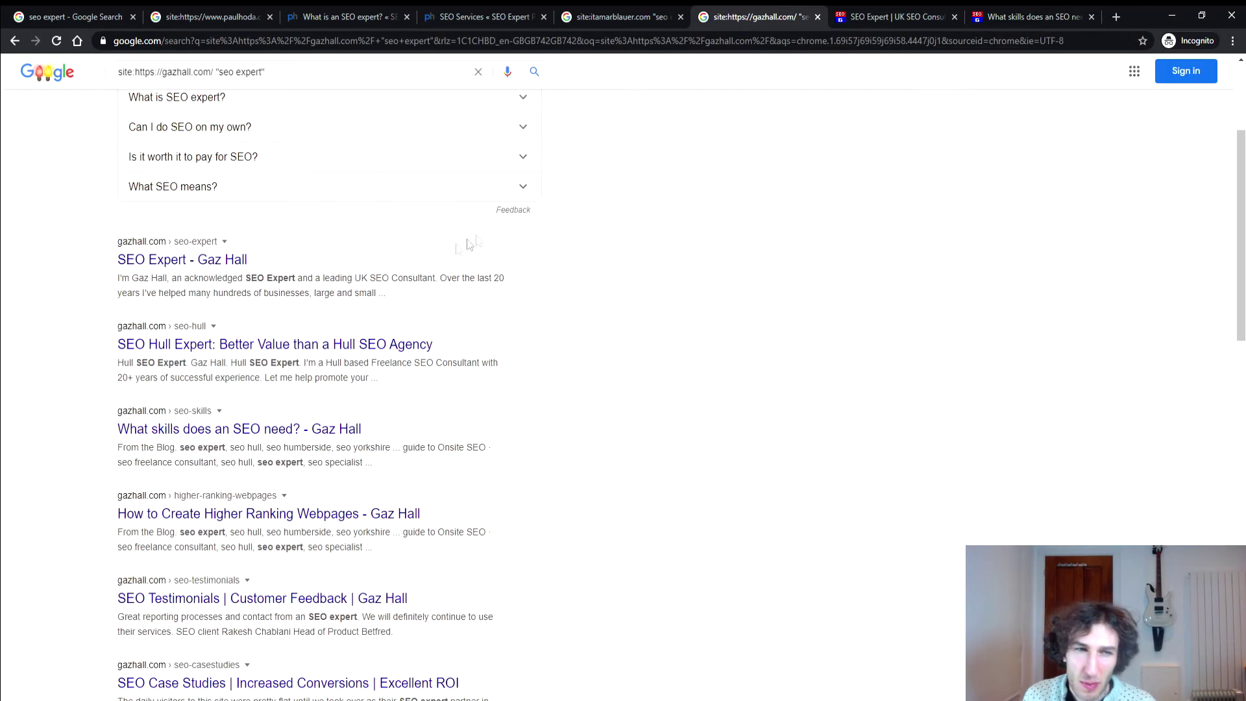
- Scroll up to the about 38 results count for the gazhall.com site search
scroll(440, 272, up, 3)
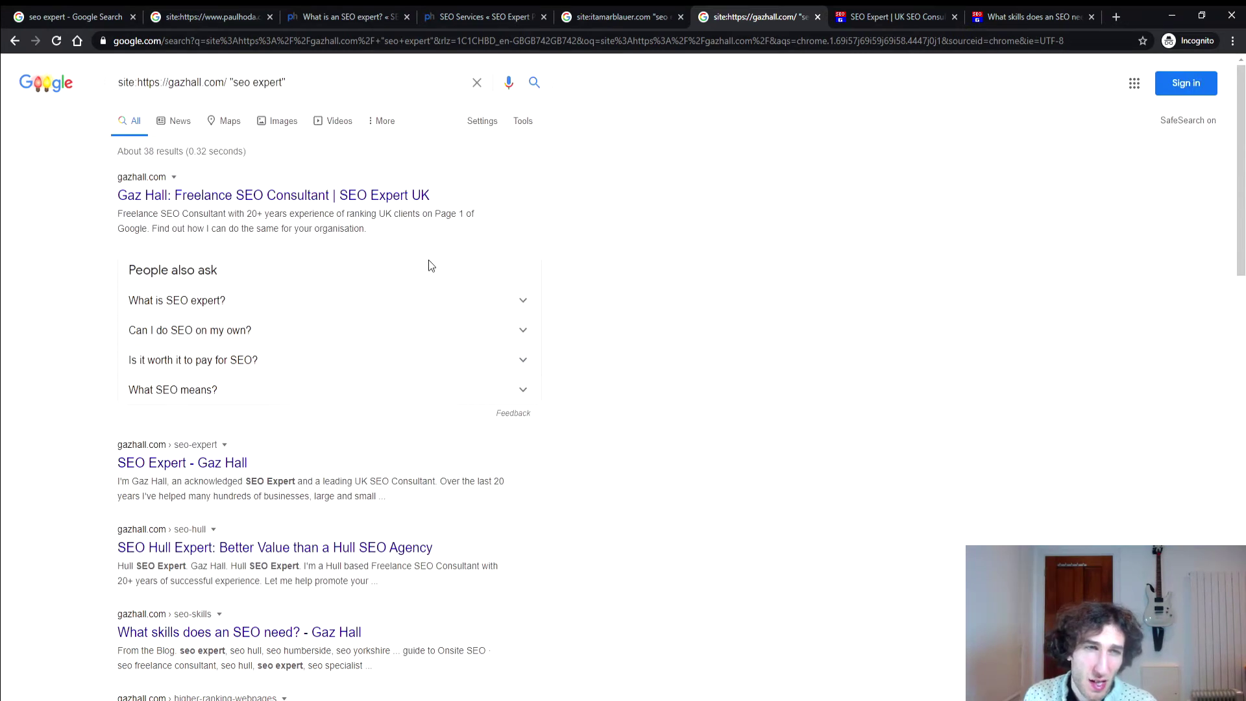